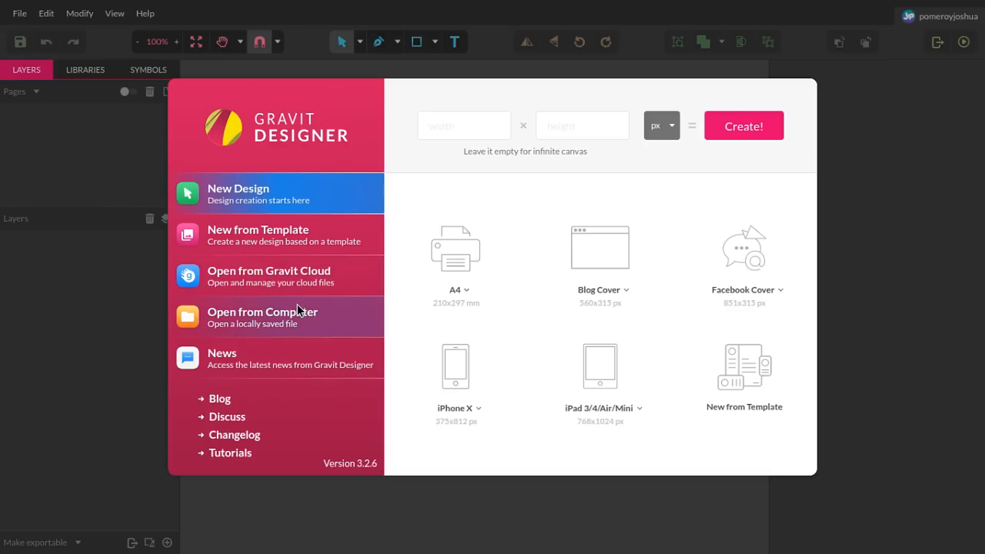
Step: Browse the designs and folders stored in Gravit Cloud
left_click(295, 279)
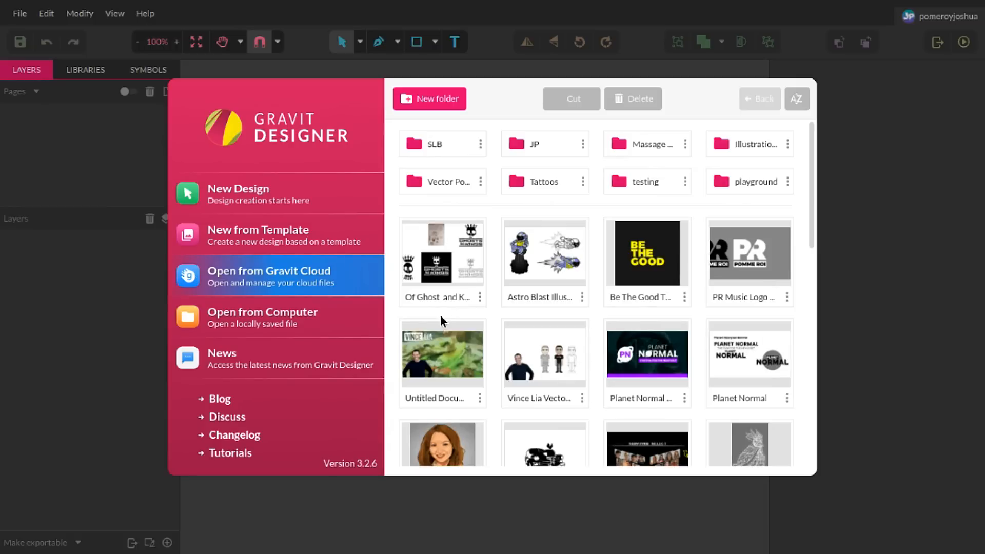
scroll(749, 257, "down", 5)
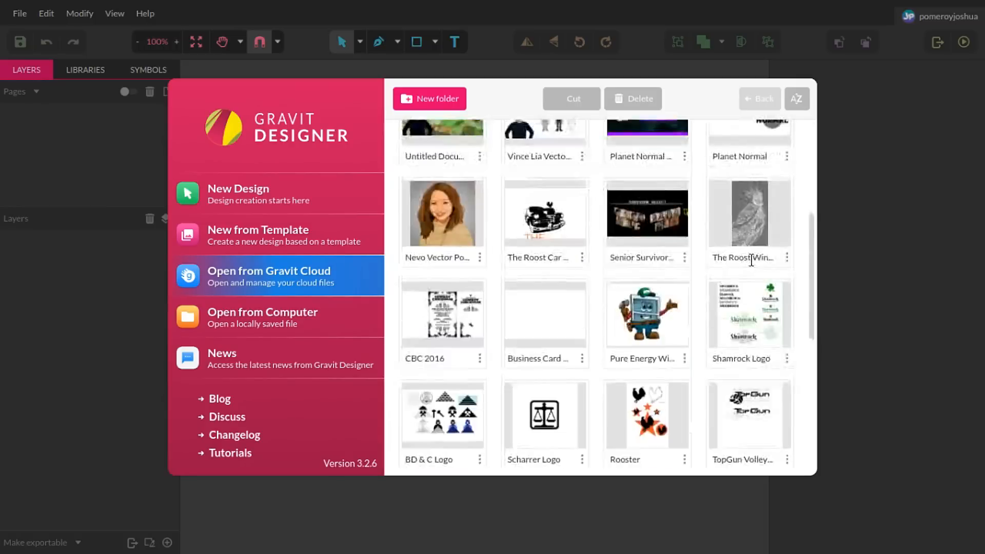
scroll(557, 245, "up", 4)
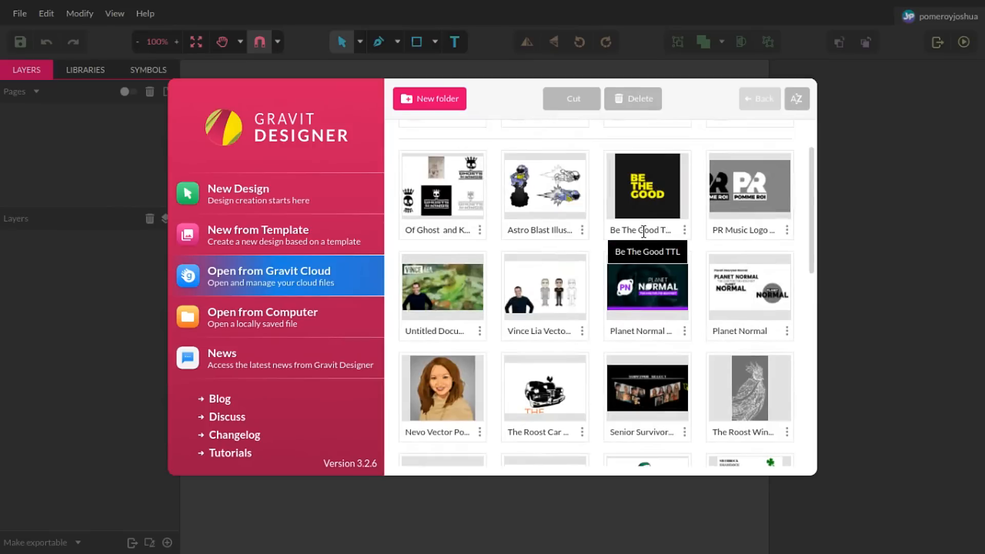
Step: Create a new design in pixels with an infinite canvas, leaving width and height empty
left_click(303, 195)
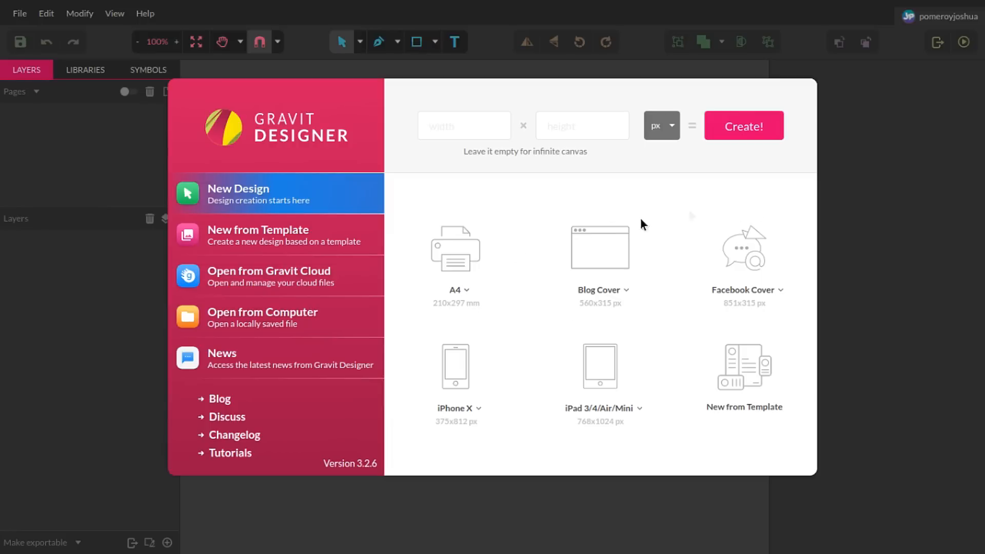
left_click(754, 127)
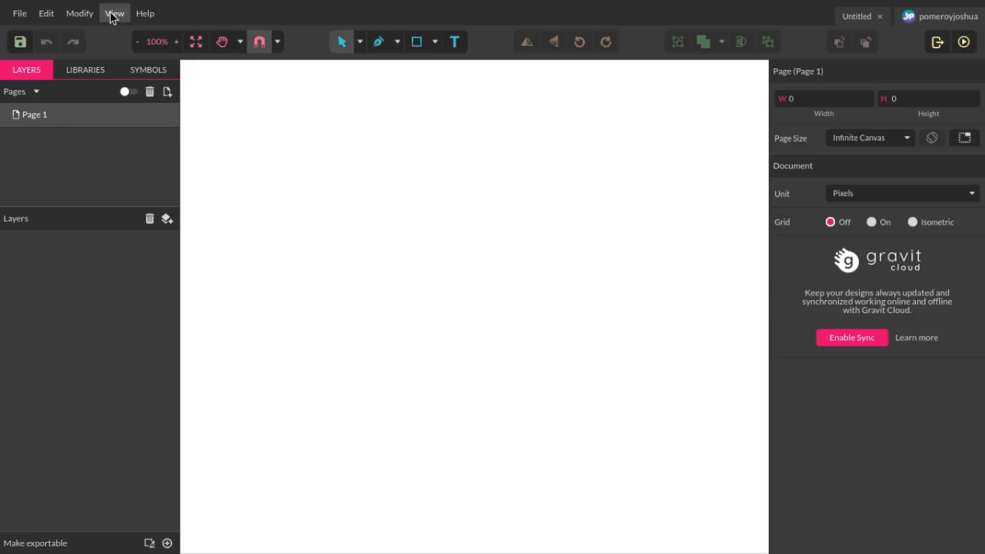
Step: Change the app theme to Gravish (Default) and save the settings
left_click(47, 13)
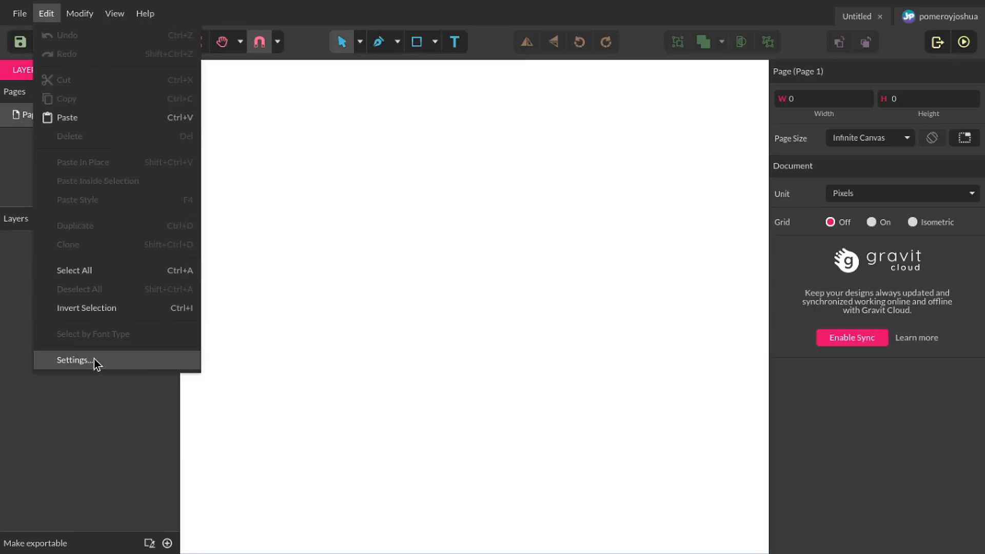
left_click(119, 533)
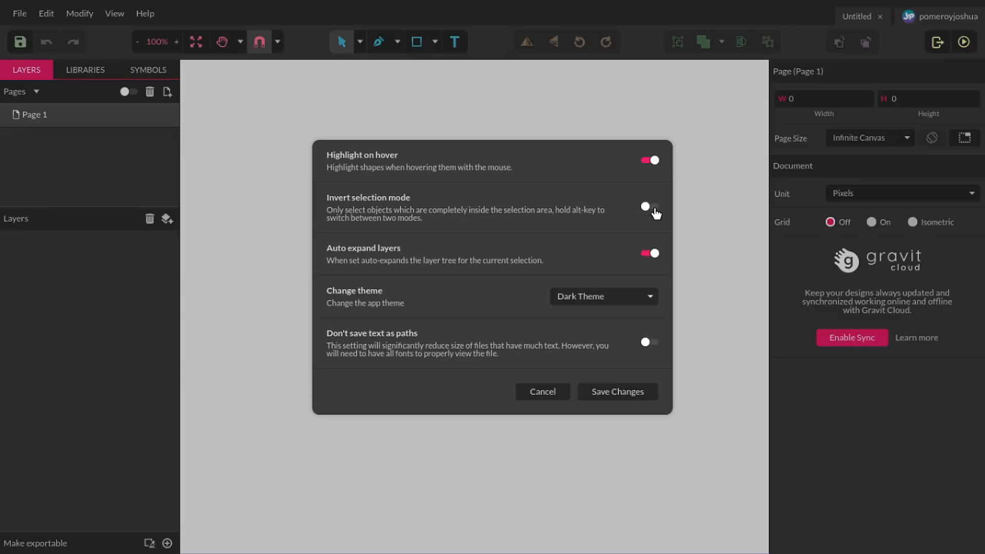
left_click(639, 297)
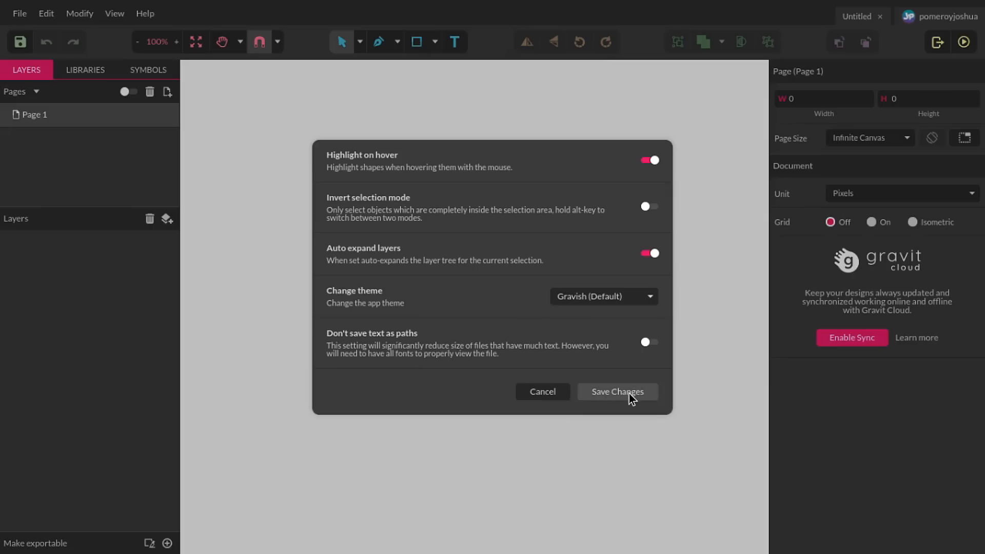
left_click(625, 394)
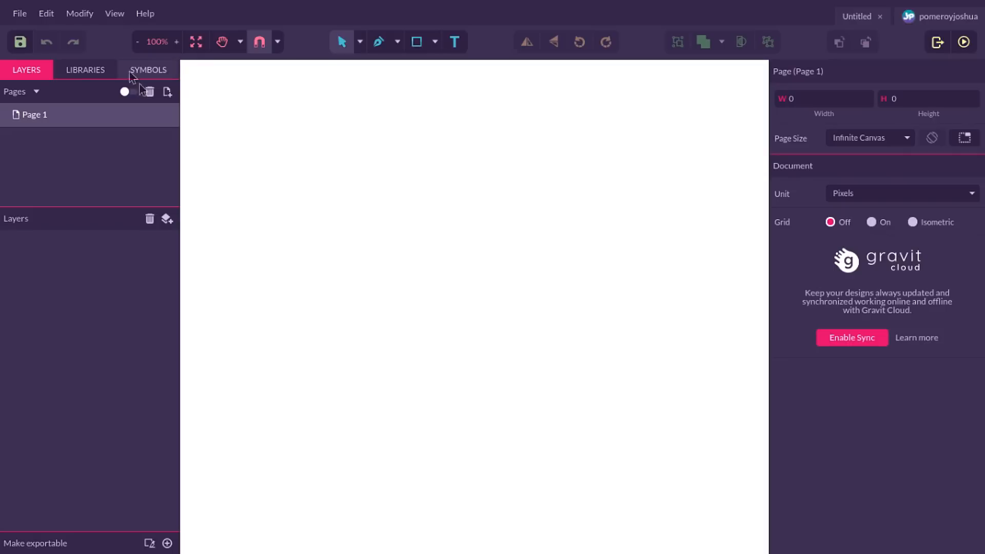
Step: Switch the app theme back to Dark Theme and save the settings
left_click(46, 16)
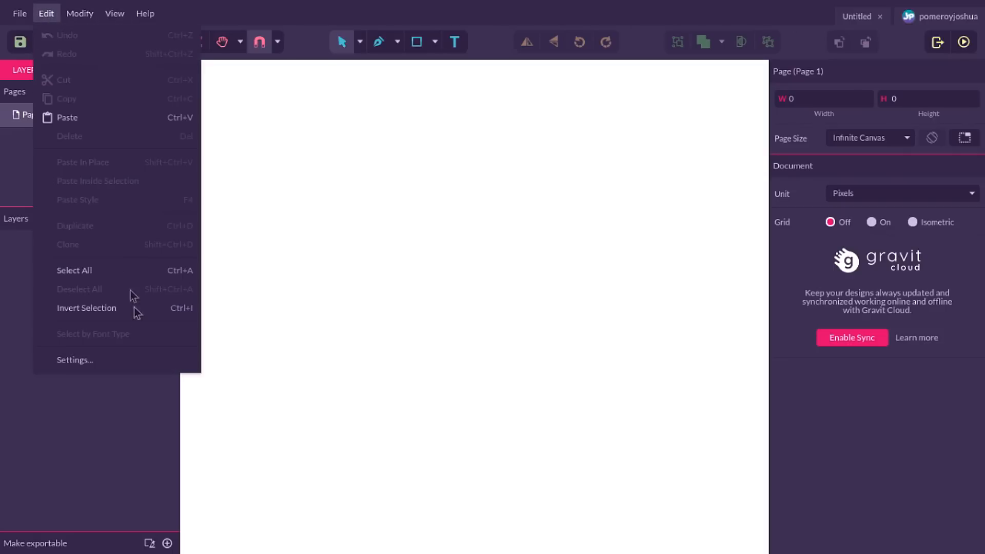
left_click(123, 363)
left_click(607, 297)
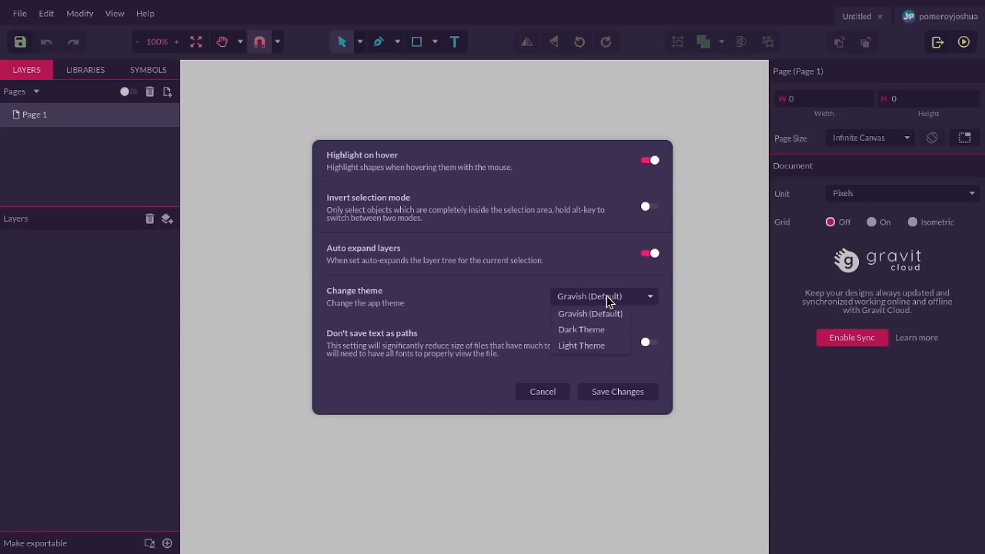
left_click(598, 331)
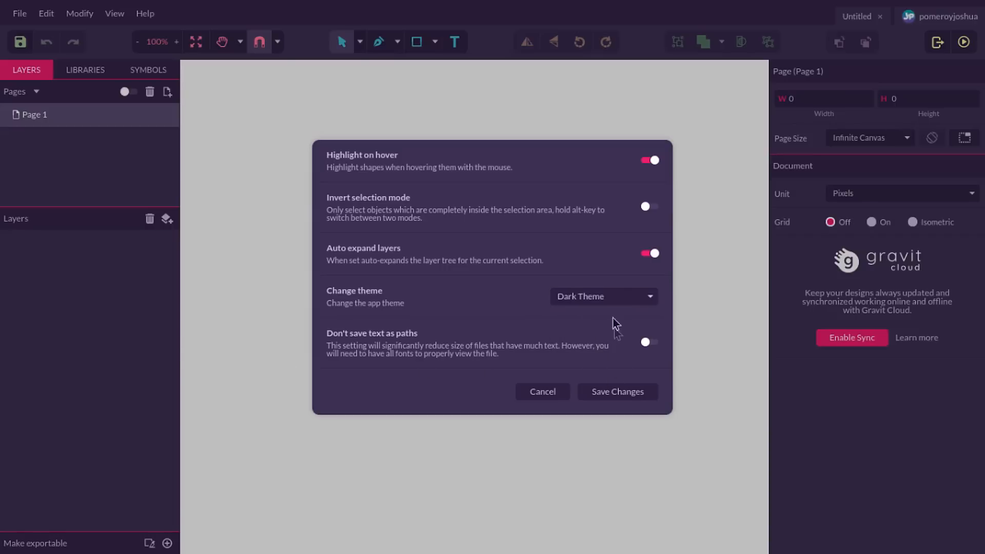
left_click(617, 392)
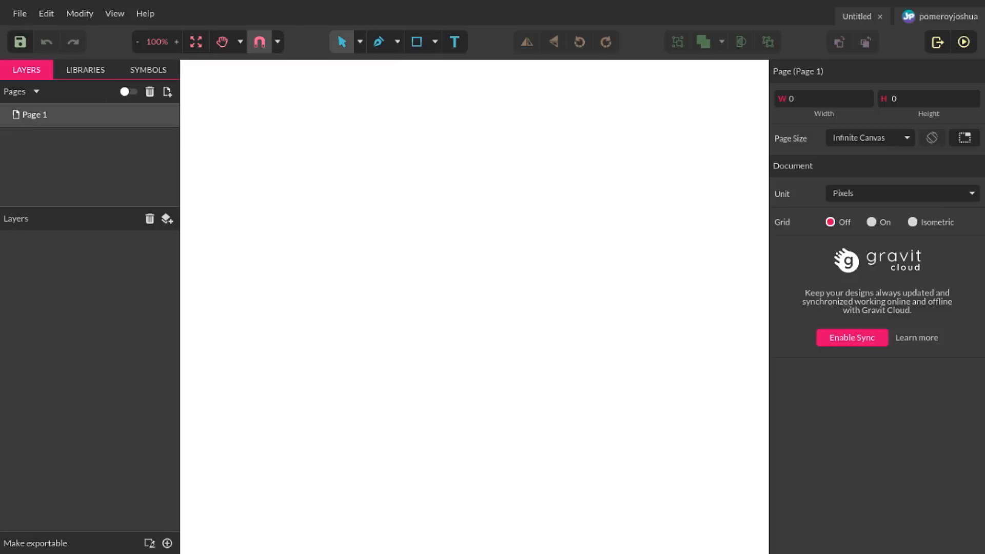
Step: Leave the browser's full-screen view and return to it
key("F11")
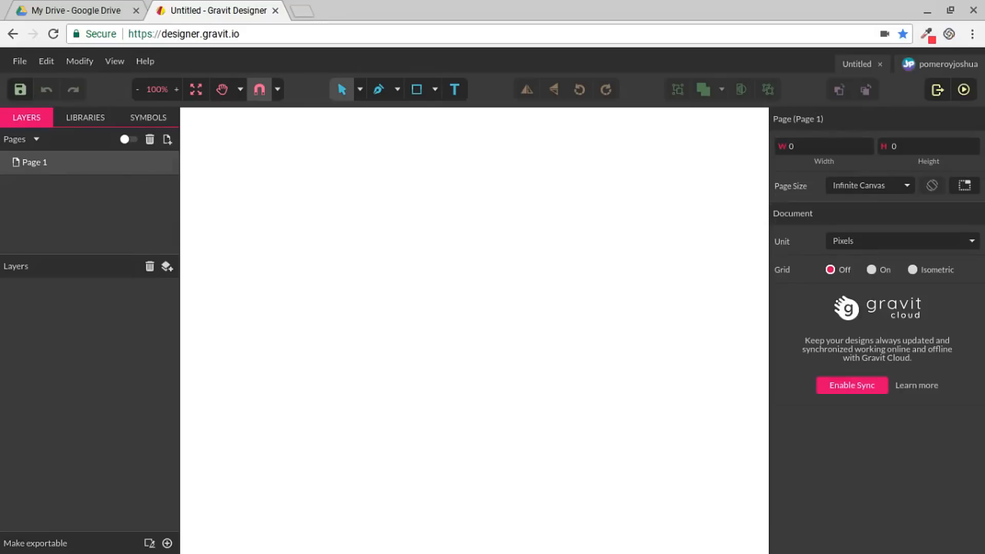
key("F11")
Step: Examine the available commands for saving, exporting and importing files
left_click(19, 14)
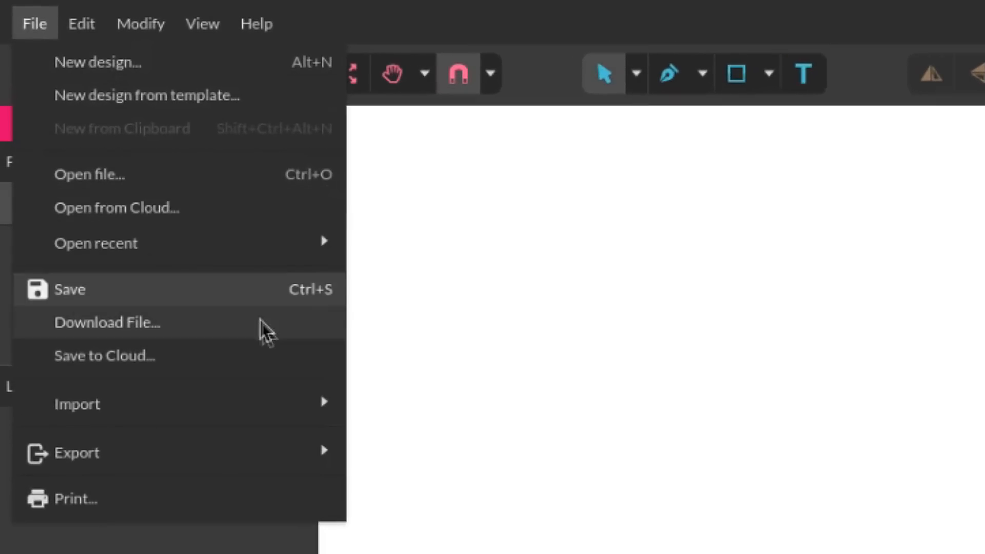
mouse_move(287, 466)
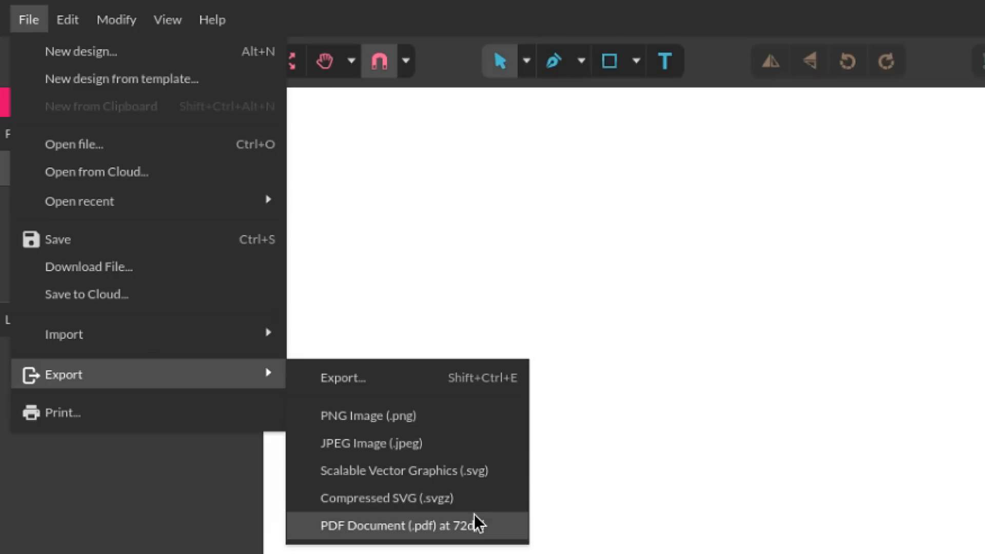
mouse_move(246, 334)
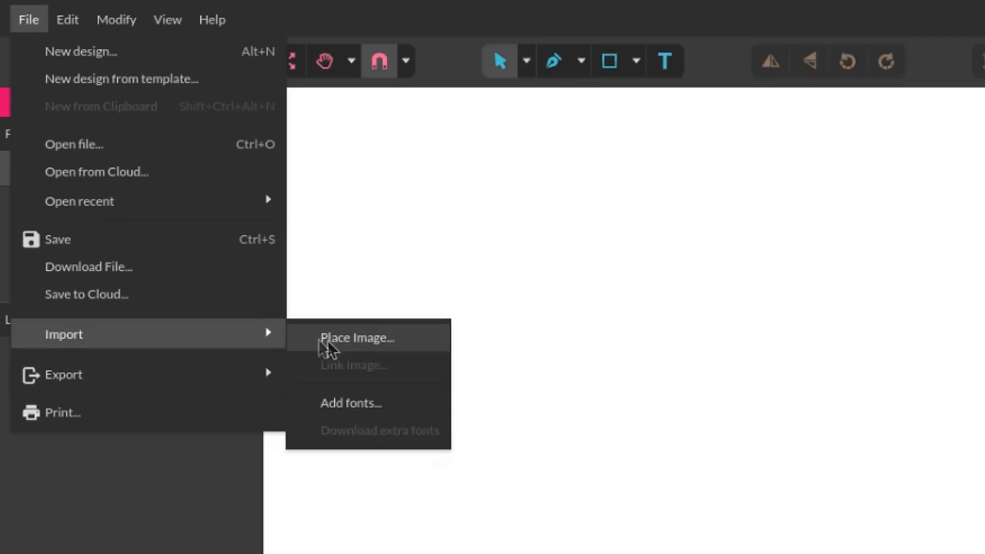
left_click(376, 409)
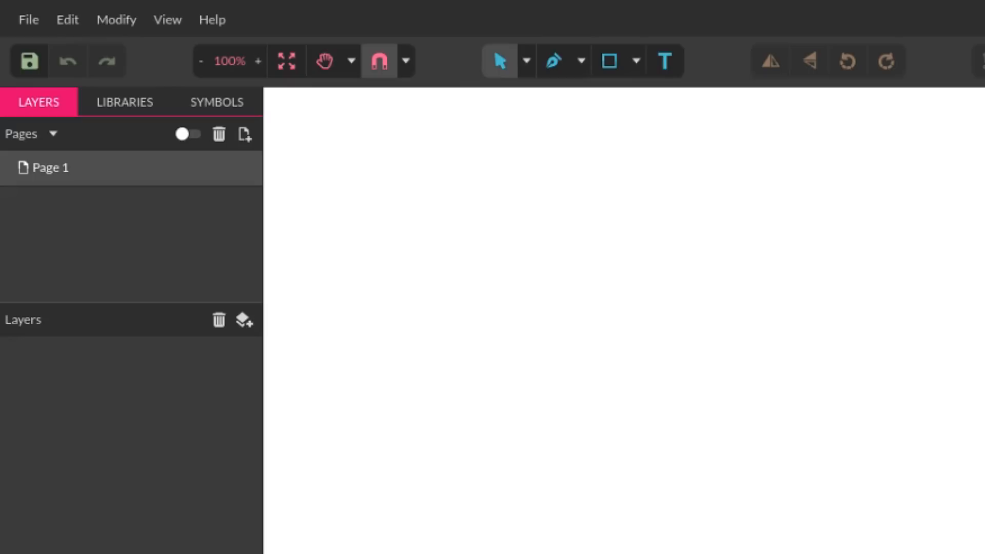
Step: Examine the editing, object modification and path commands, the view modes and magnification levels, and the help resources
left_click(51, 15)
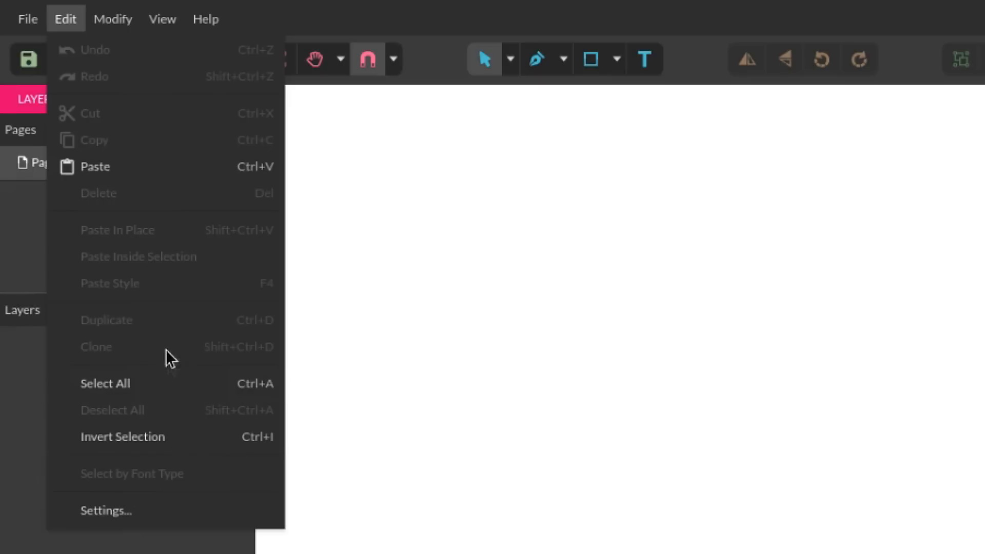
mouse_move(124, 20)
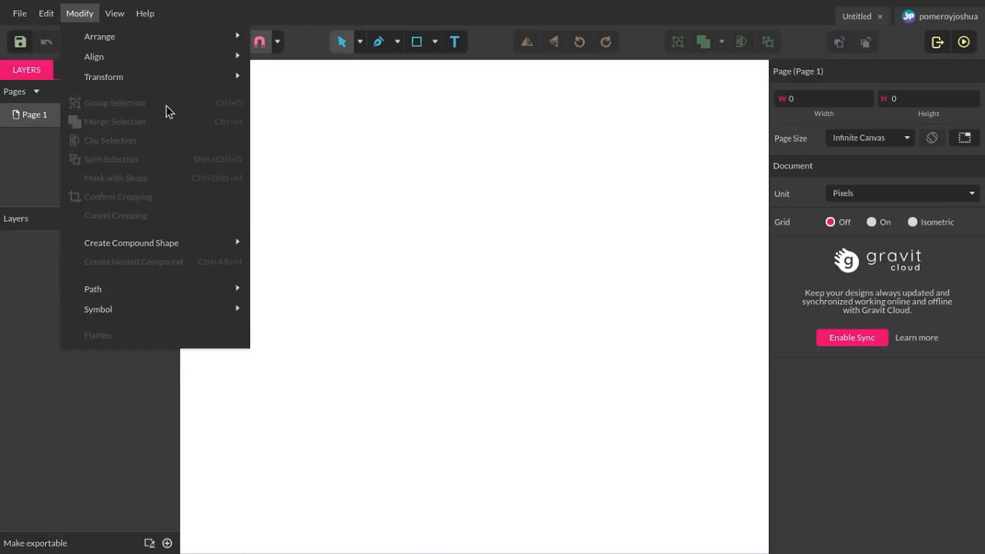
mouse_move(180, 246)
mouse_move(205, 289)
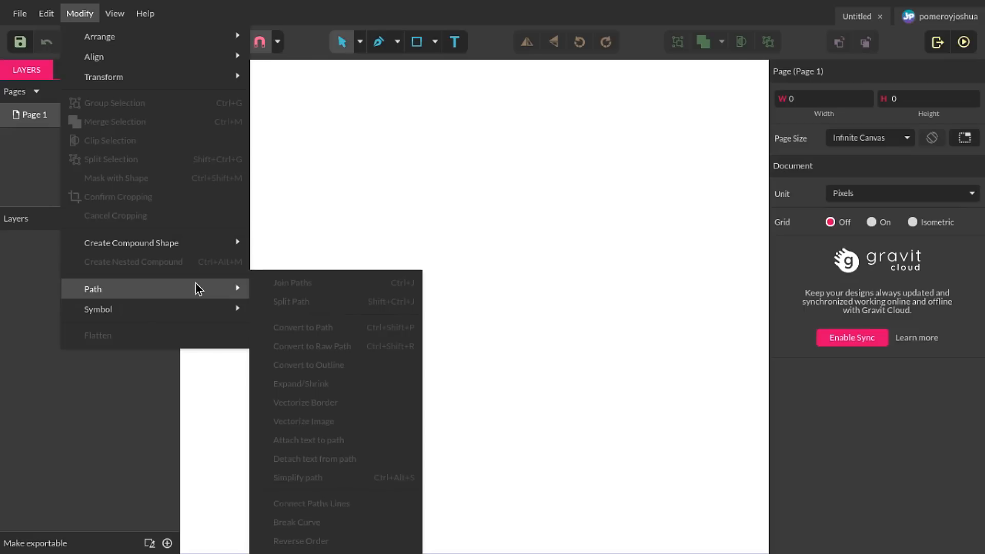
mouse_move(106, 16)
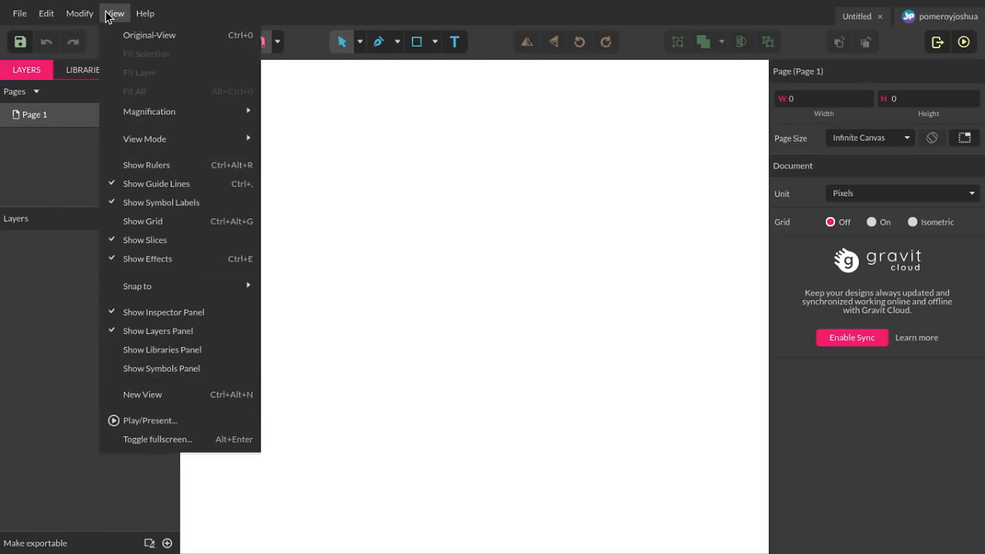
mouse_move(181, 143)
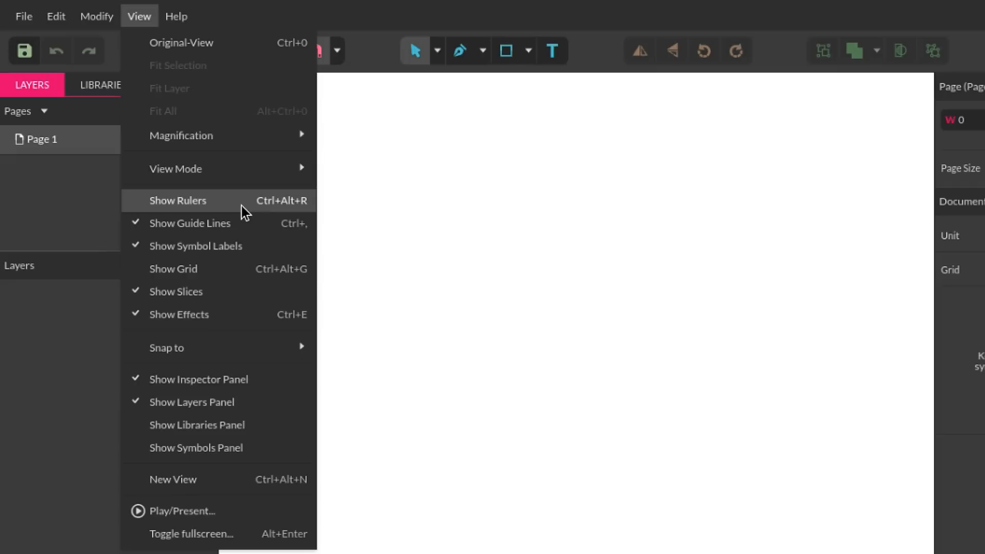
mouse_move(247, 344)
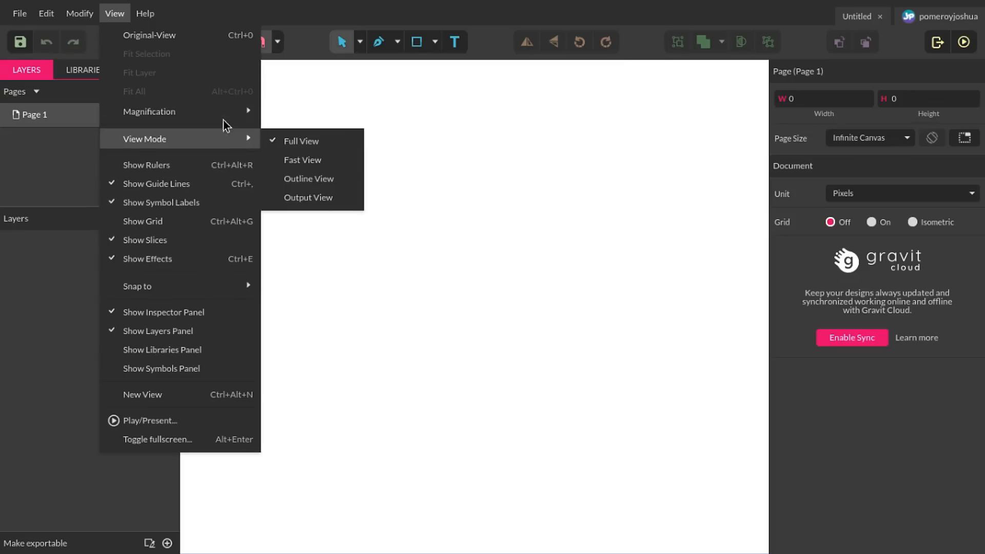
mouse_move(281, 141)
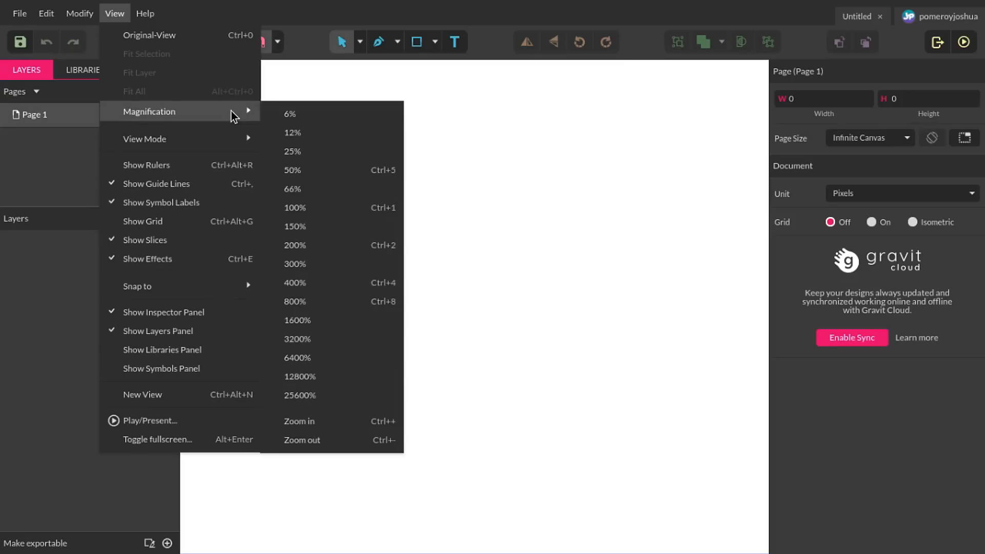
mouse_move(147, 16)
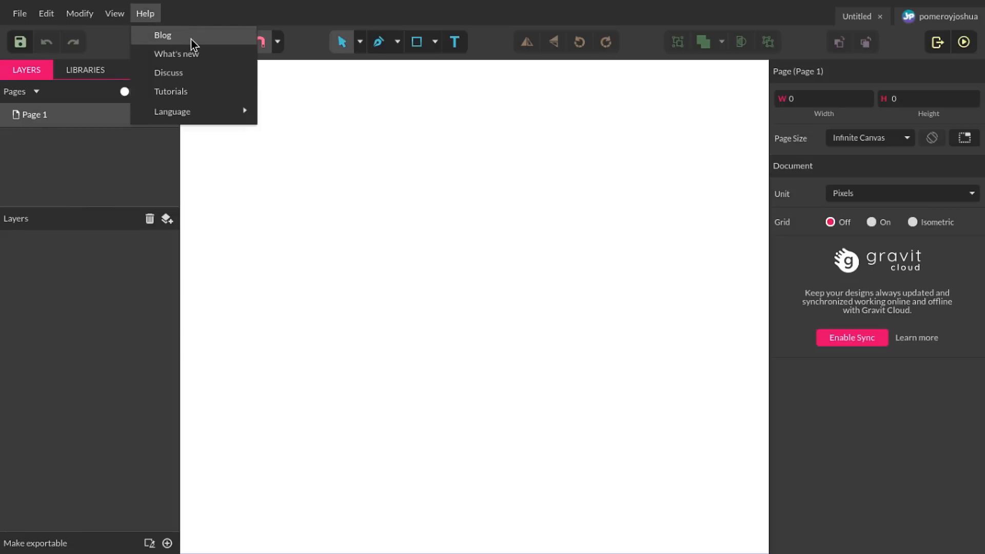
left_click(105, 47)
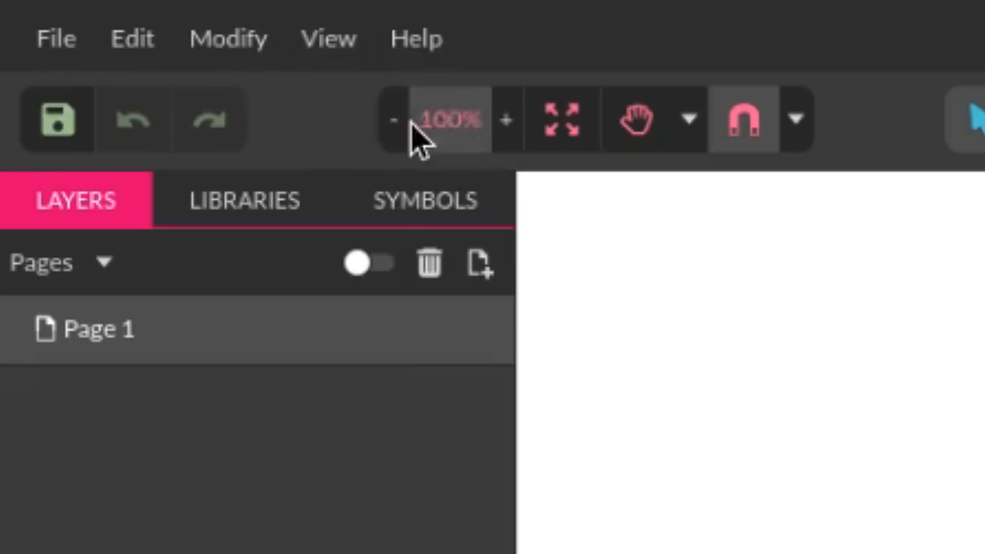
Step: Examine the zoom levels, the Pan and Zoom tools, the snapping options and the selection tools
left_click(431, 134)
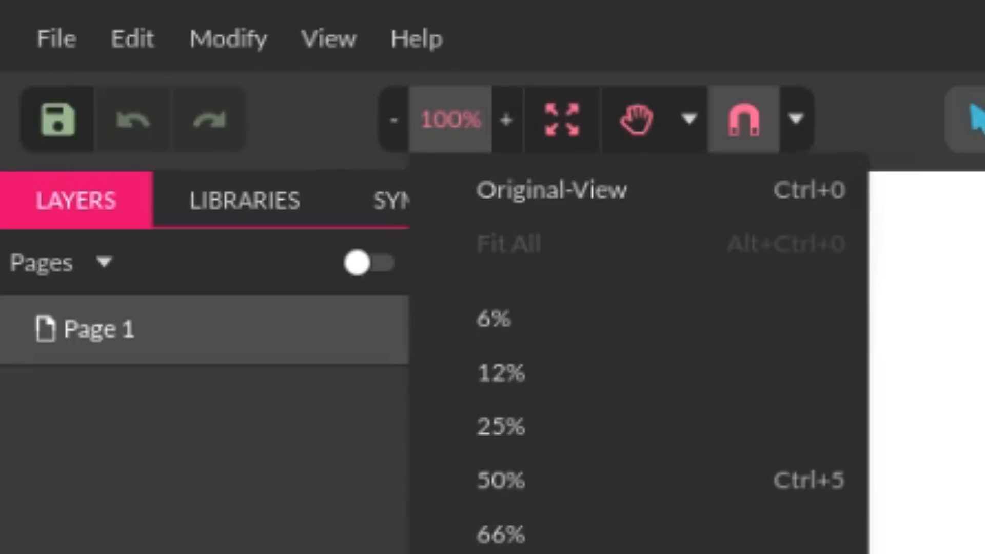
left_click(333, 126)
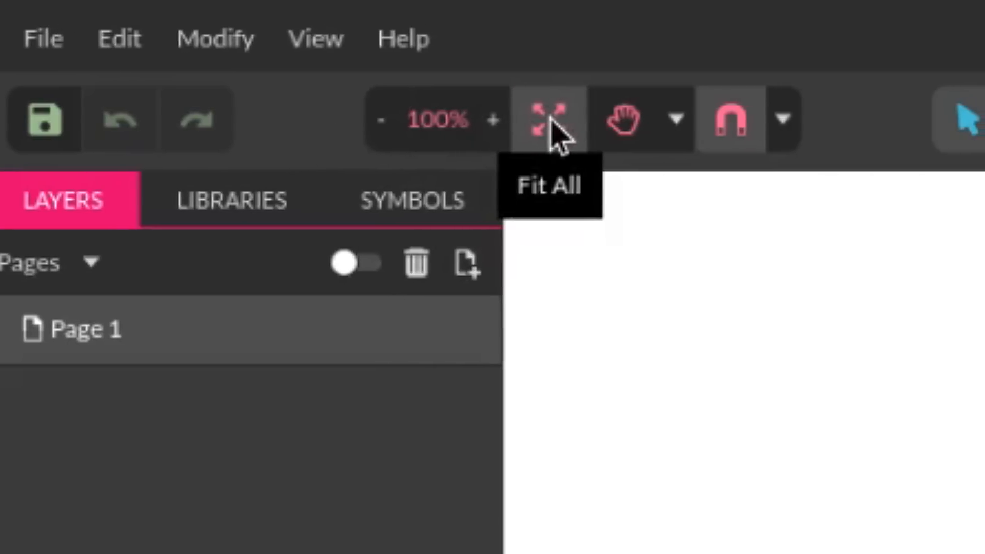
left_click(682, 133)
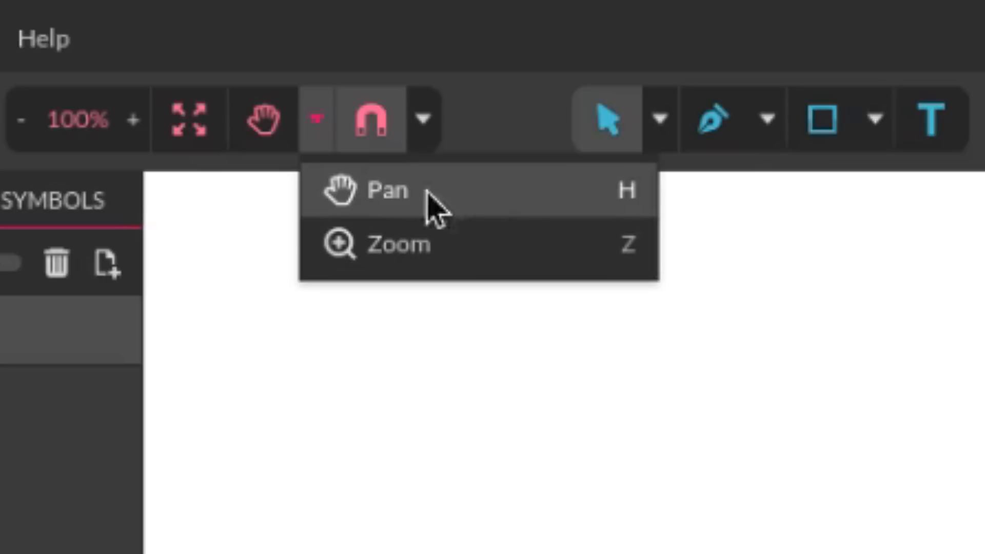
left_click(422, 119)
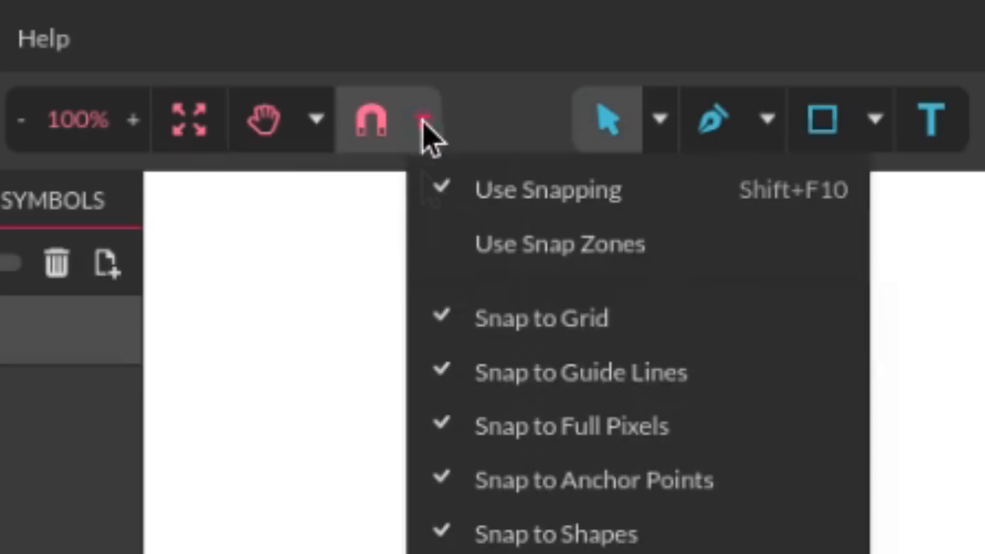
left_click(422, 119)
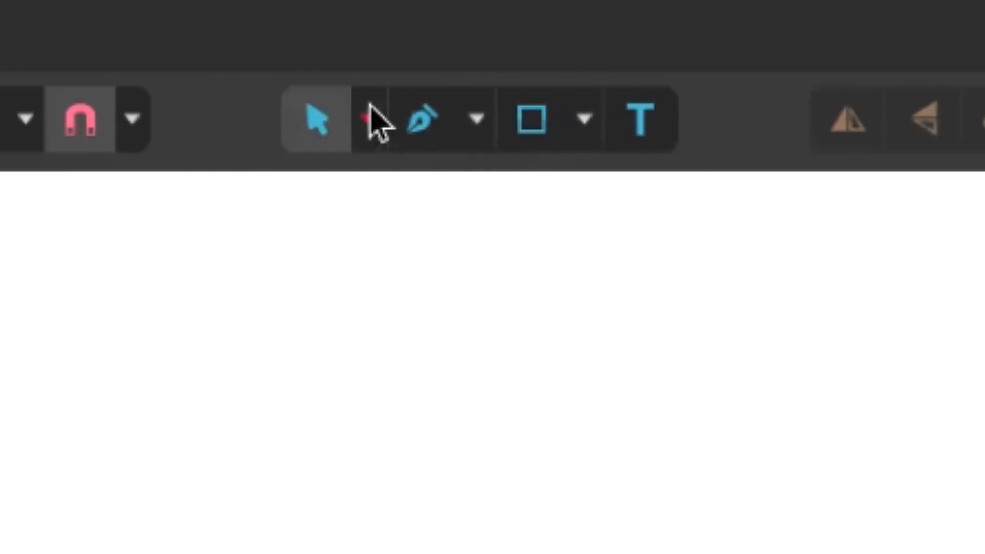
left_click(370, 105)
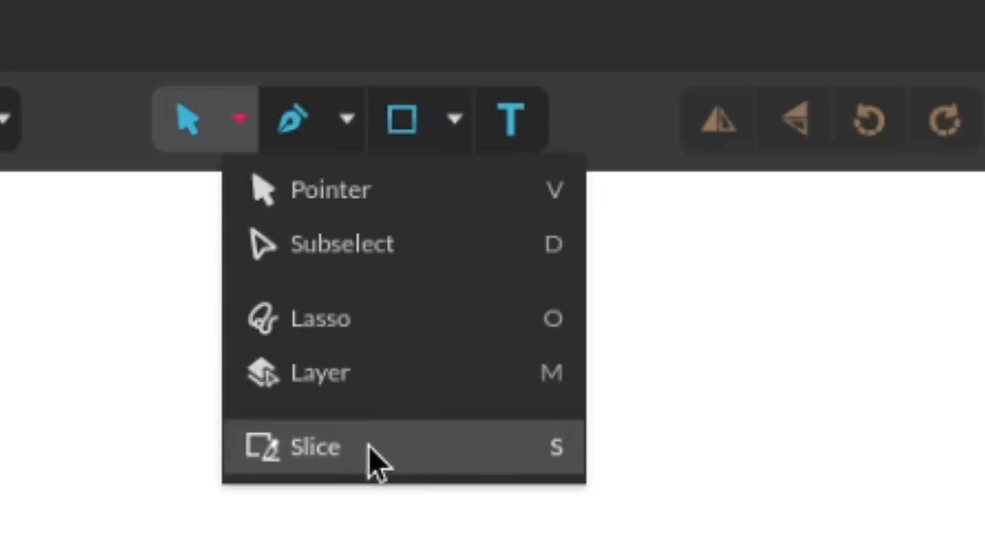
Step: Activate the Pen tool from the path drawing tools
left_click(334, 123)
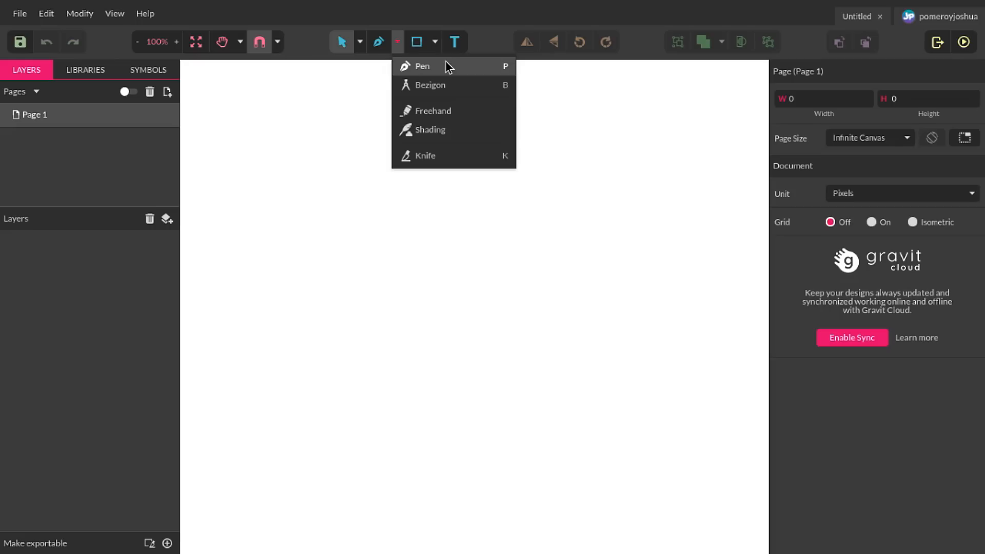
left_click(491, 191)
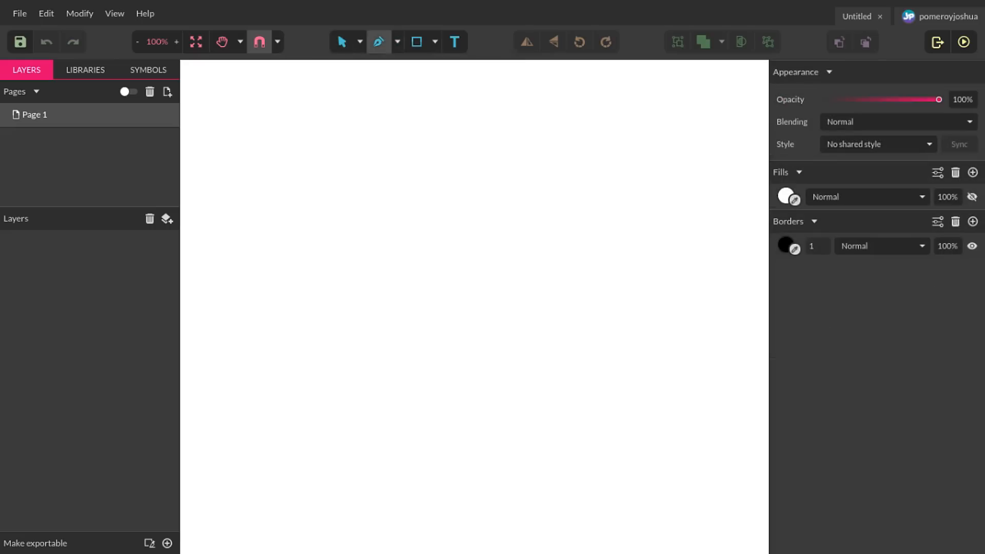
Step: Draw a closed curved Pen path about 296 by 252 px mid-canvas and fill it with black (#000000)
left_click_drag(377, 315, 362, 275)
left_click_drag(413, 219, 486, 178)
left_click_drag(575, 264, 557, 334)
left_click_drag(473, 361, 460, 436)
left_click_drag(436, 262, 406, 292)
left_click(377, 315)
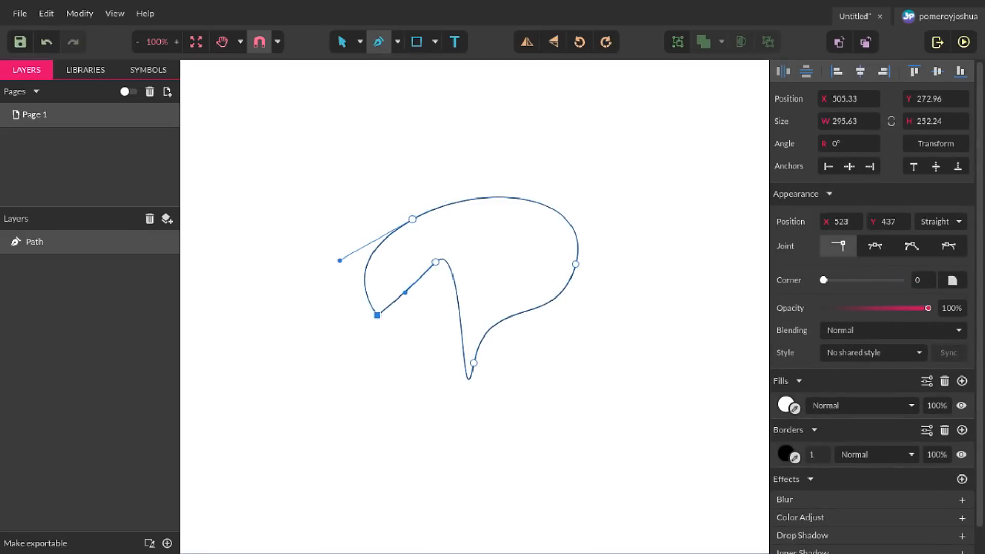
left_click(786, 405)
left_click(796, 367)
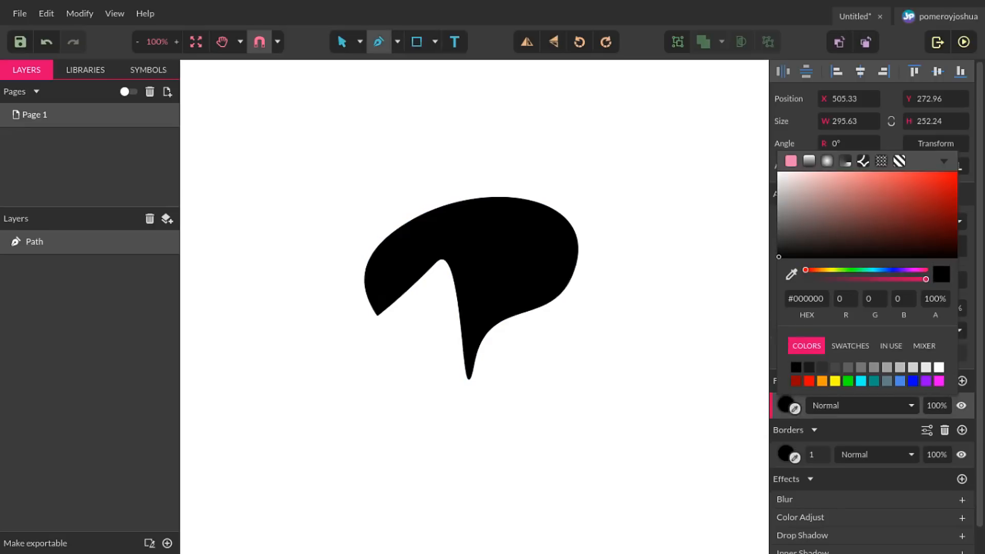
Step: Draw a second closed Pen path above the first shape, combining smooth curves with straight corner segments
left_click(362, 154)
left_click_drag(459, 112, 497, 132)
left_click_drag(550, 184, 578, 146)
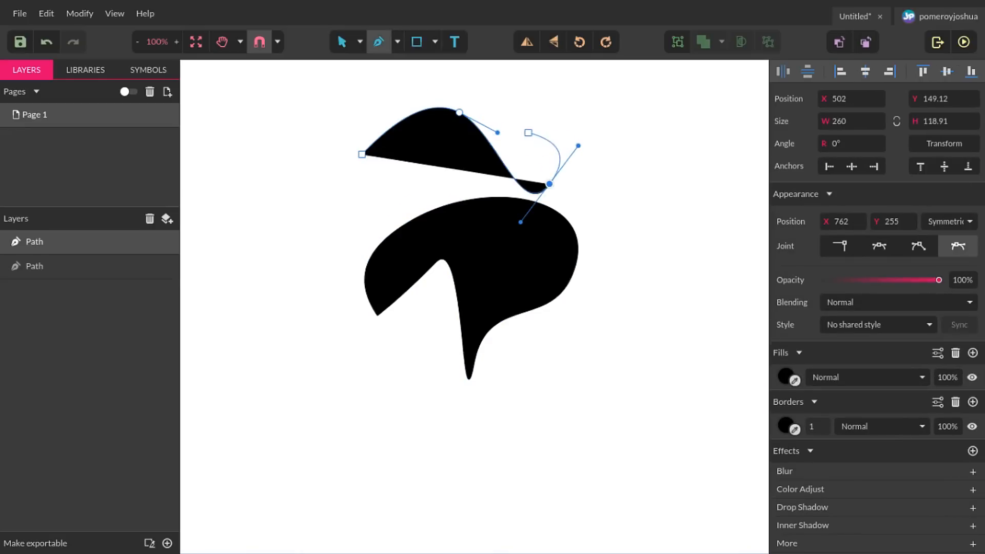
left_click(536, 159)
left_click(524, 125)
left_click_drag(515, 91, 517, 67)
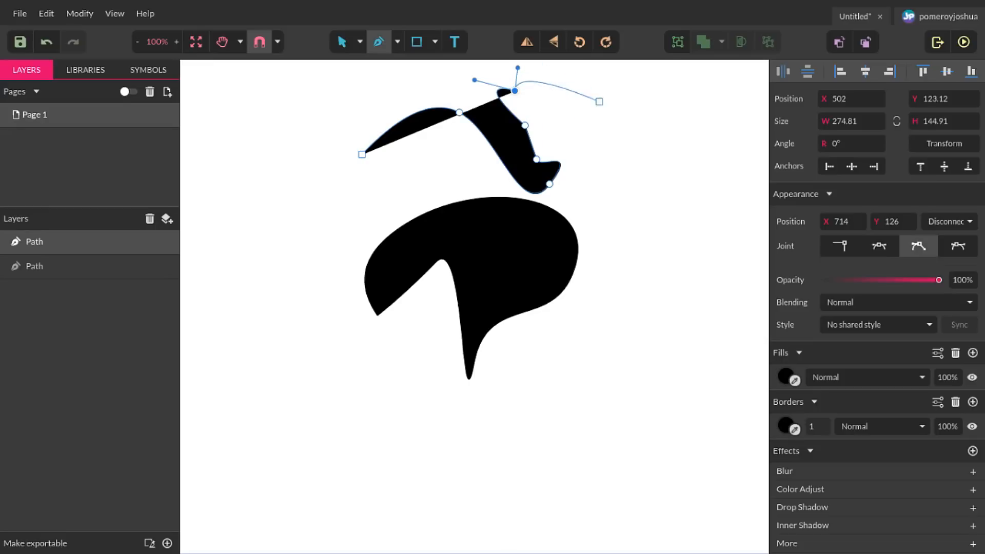
left_click_drag(599, 103, 603, 134)
key("space")
left_click_drag(629, 98, 622, 168)
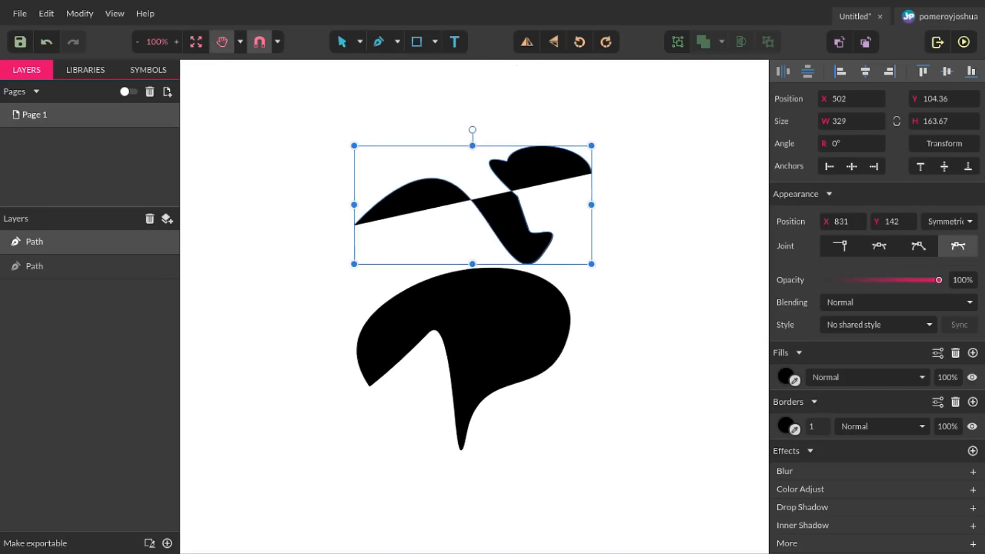
left_click(618, 105)
left_click_drag(466, 101, 522, 61)
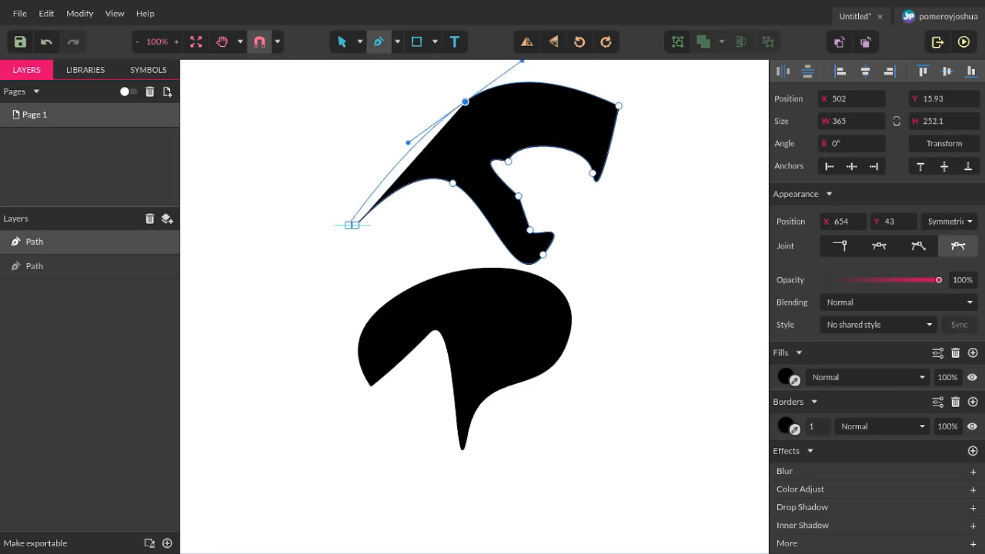
left_click_drag(352, 224, 330, 145)
key("Escape")
key("Escape")
Step: Draw a four-point straight-sided Bezigon shape about 203 by 140 px and a Freehand line about 106 by 247 px below it
left_click(398, 42)
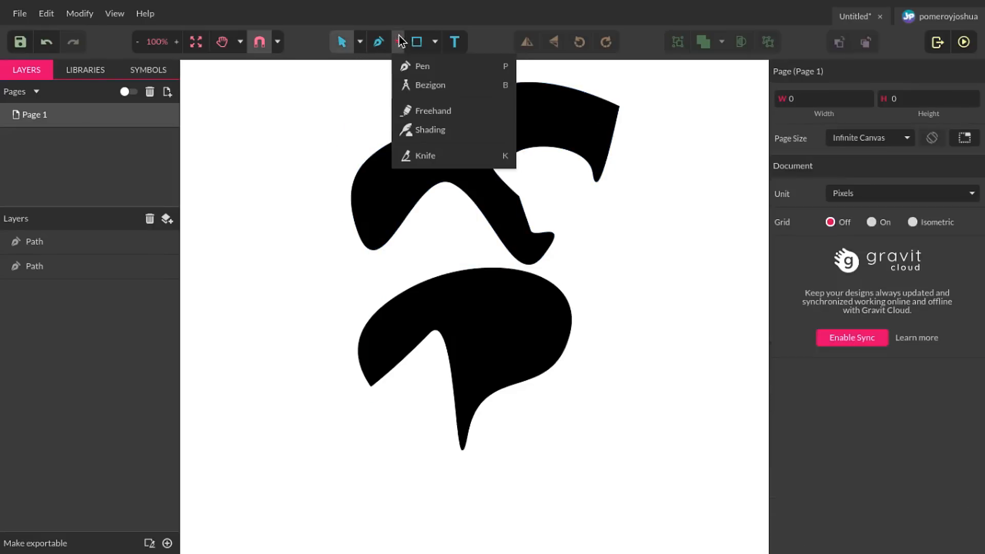
left_click(442, 83)
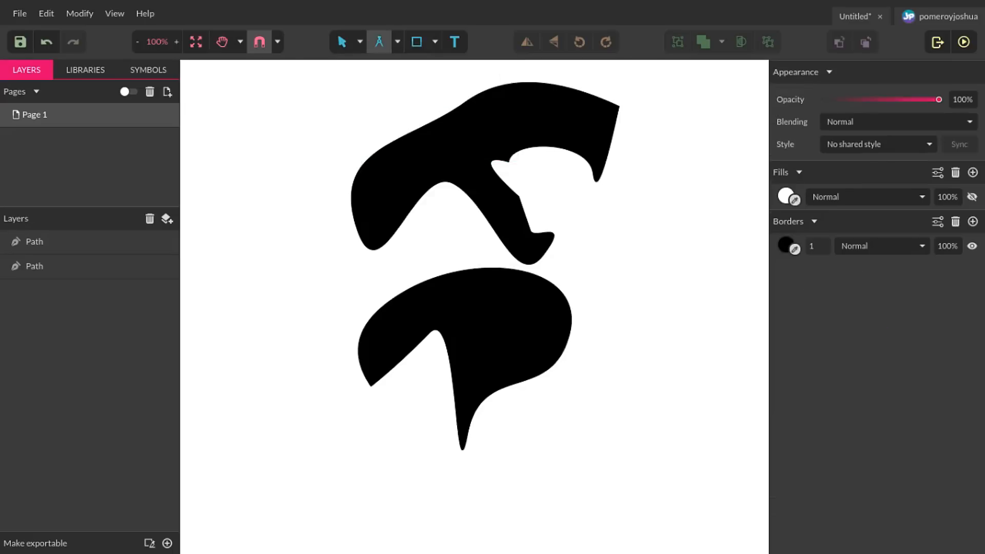
left_click(307, 113)
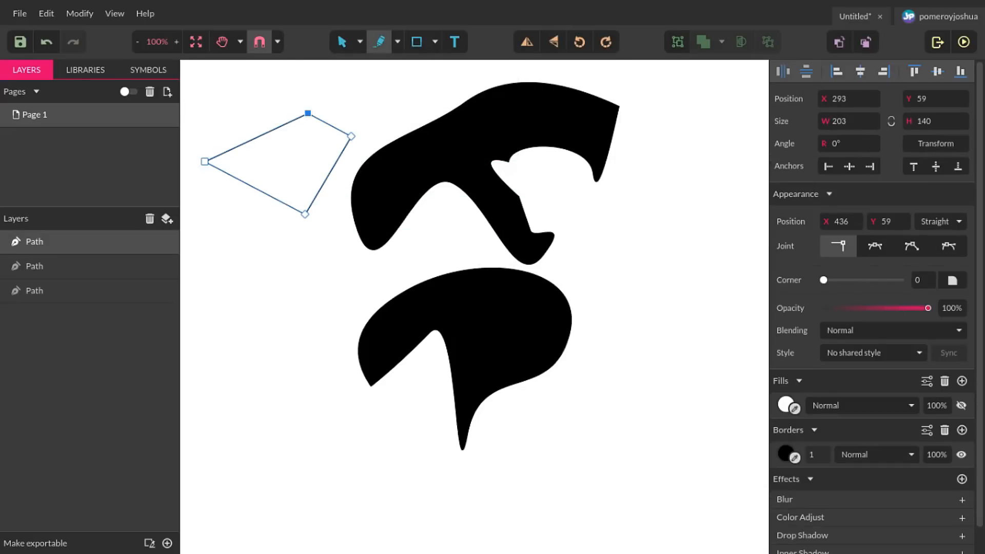
mouse_move(270, 343)
left_mouse_down()
mouse_move(295, 303)
mouse_move(325, 314)
mouse_move(331, 459)
mouse_move(270, 396)
mouse_move(274, 386)
left_mouse_up()
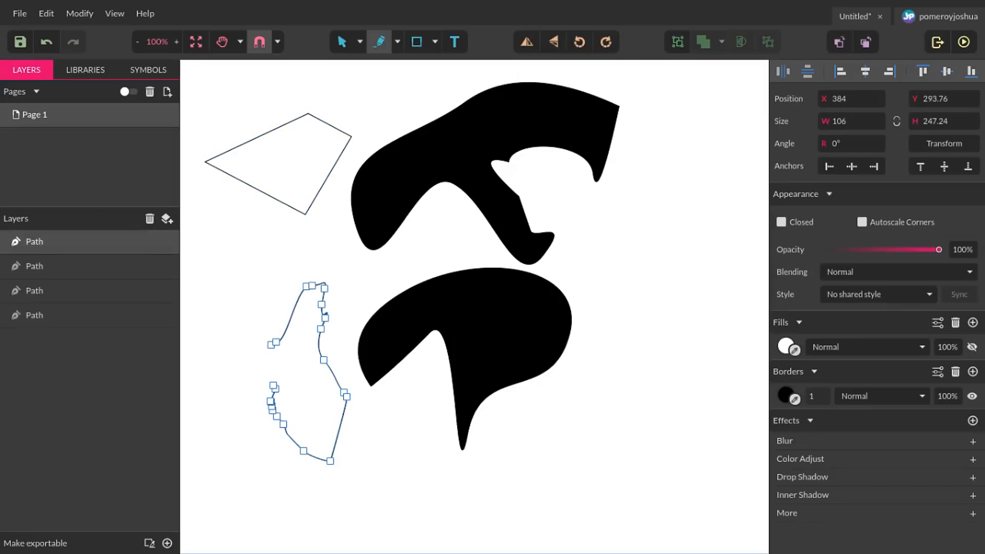
Step: Try drawing strokes with the Shading tool
left_click(397, 42)
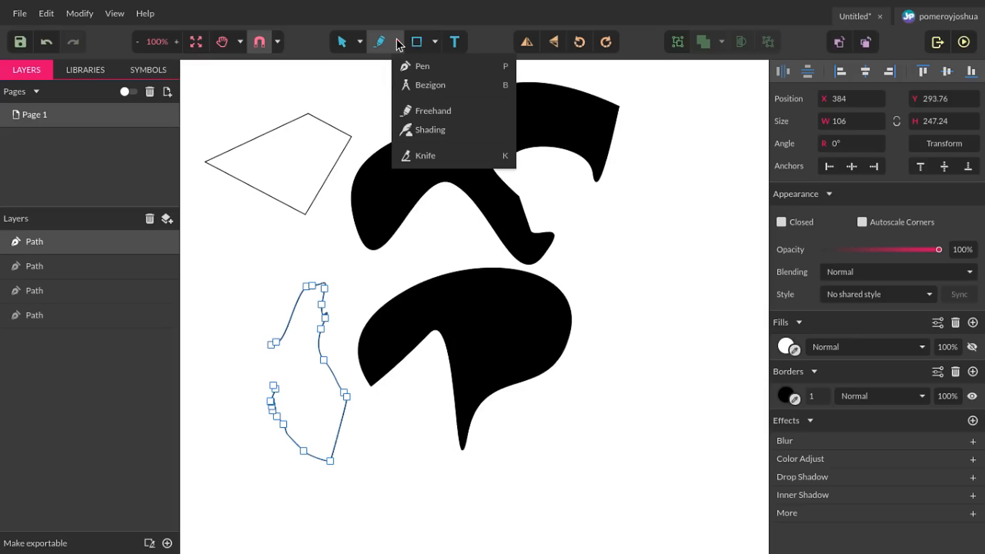
left_click(437, 129)
left_click_drag(446, 152, 545, 173)
left_click_drag(545, 173, 521, 154)
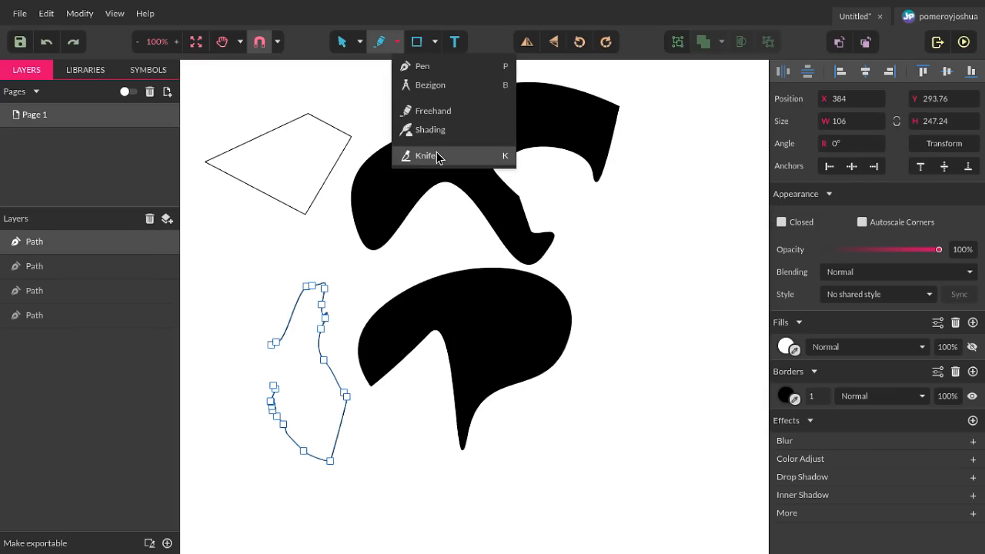
Step: Cut the upper black shape with the Knife tool and move the severed end away to leave a gap
left_click(437, 156)
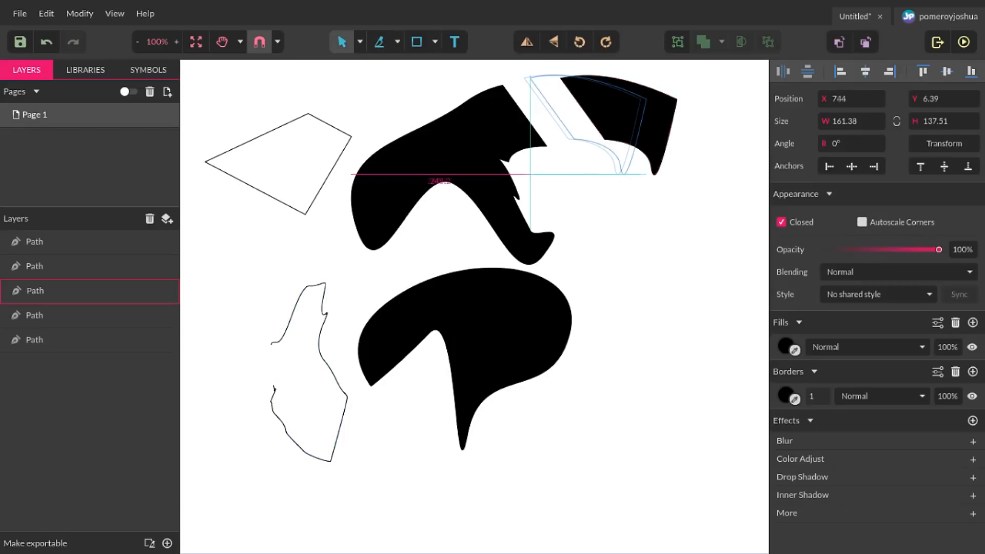
left_click_drag(594, 114, 582, 114)
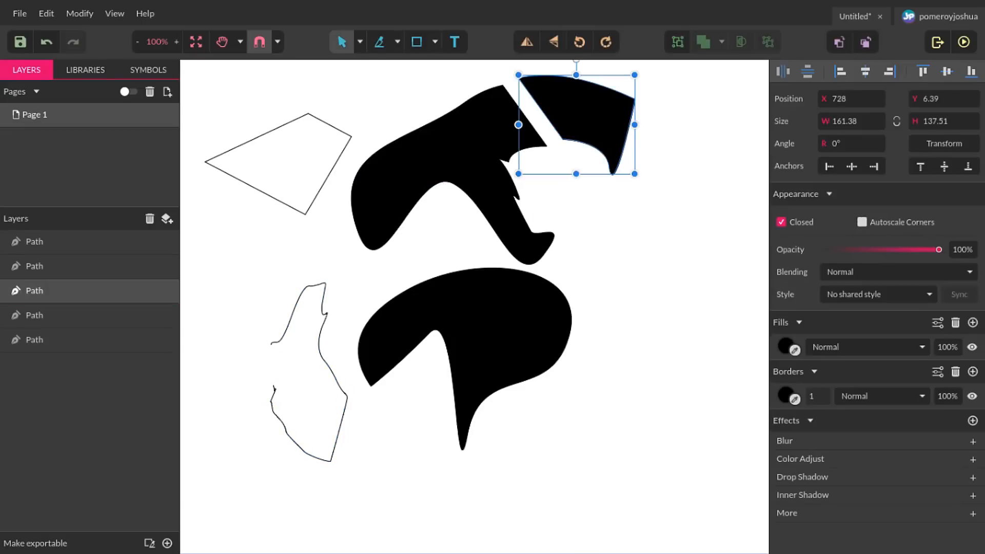
left_click(397, 42)
Step: Draw a star about 164 px wide beside the black shapes, with 12 points, 45% size and rounded corners
left_click(435, 42)
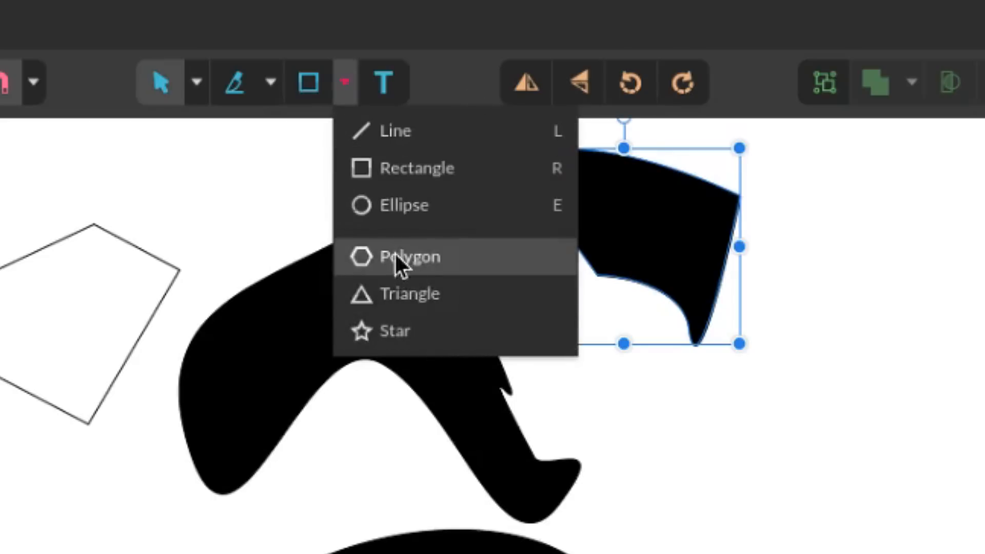
left_click(421, 258)
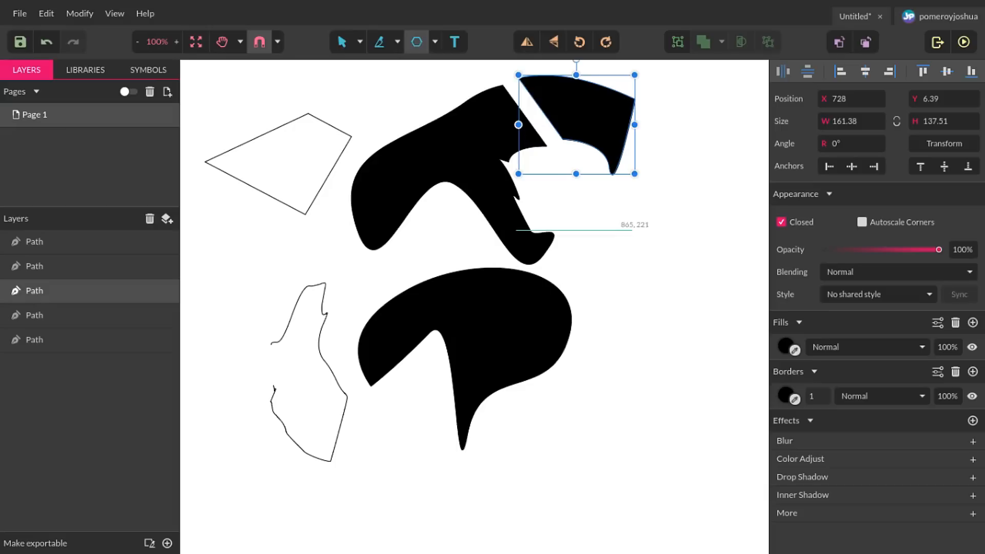
left_click(345, 83)
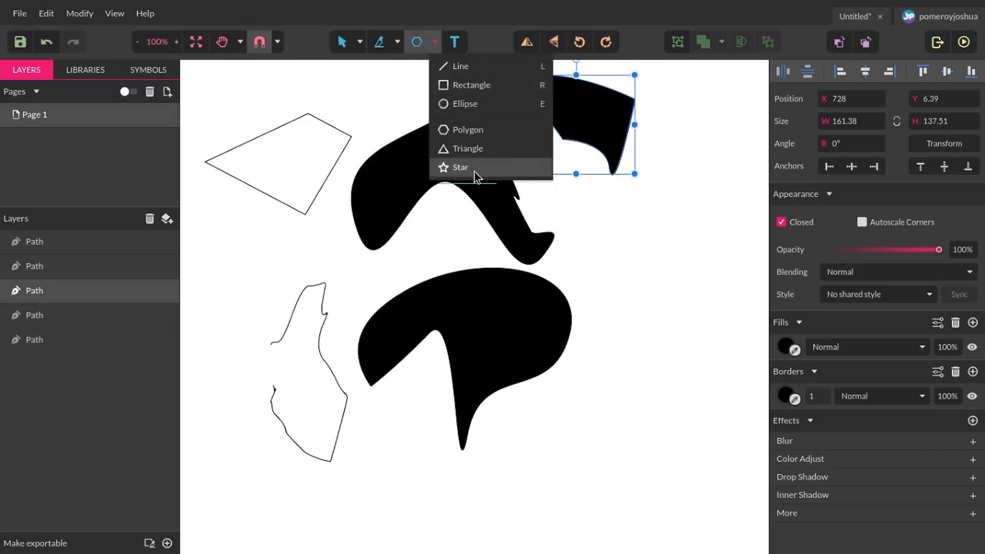
left_click(424, 334)
left_click_drag(689, 446, 808, 553)
left_click_drag(684, 299, 664, 281)
left_click_drag(606, 222, 682, 274)
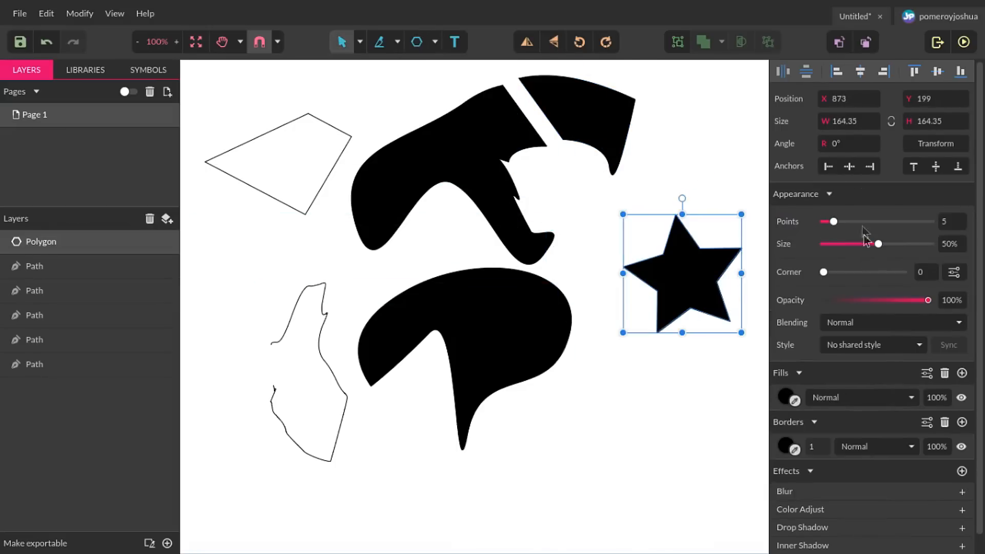
left_click_drag(834, 222, 869, 287)
Step: Draw a square about 118 px wide above the star and set its corner radius to 16
left_click(435, 42)
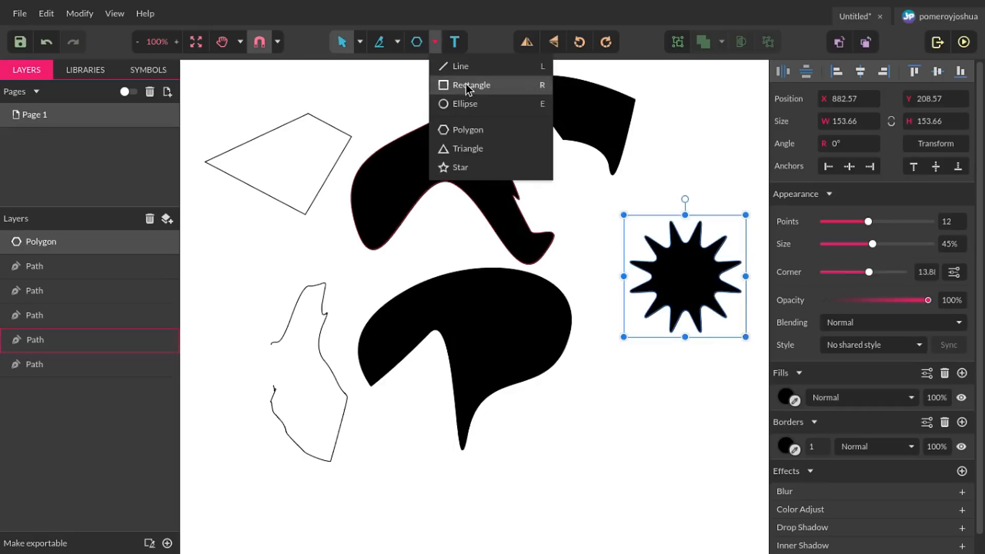
left_click(484, 93)
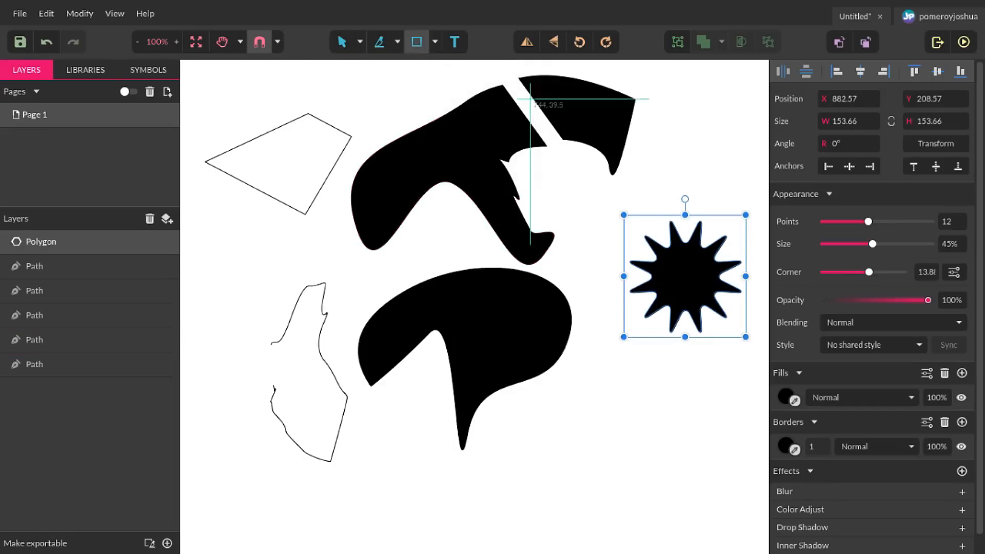
mouse_move(669, 89)
left_mouse_down()
mouse_move(725, 165)
mouse_move(754, 174)
left_mouse_up()
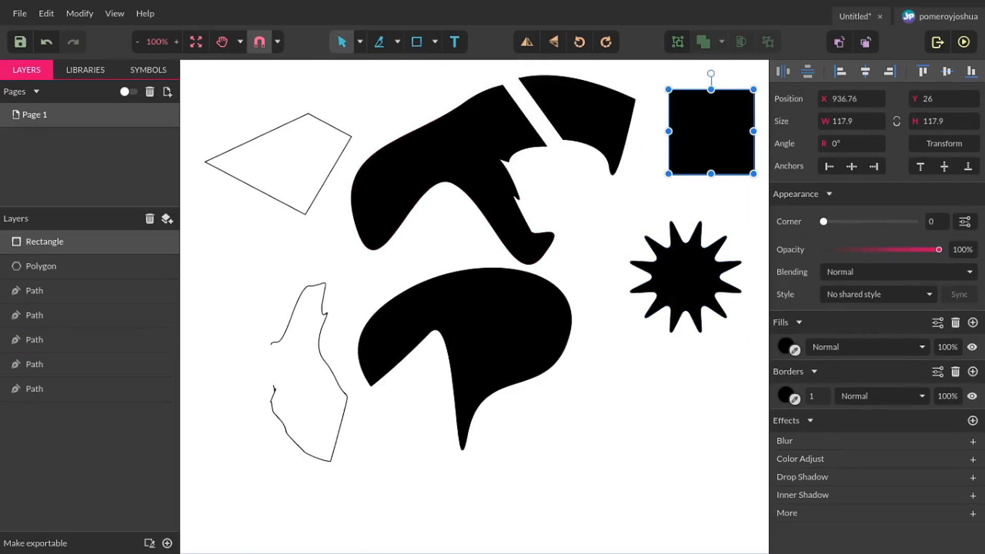
left_click_drag(824, 222, 849, 222)
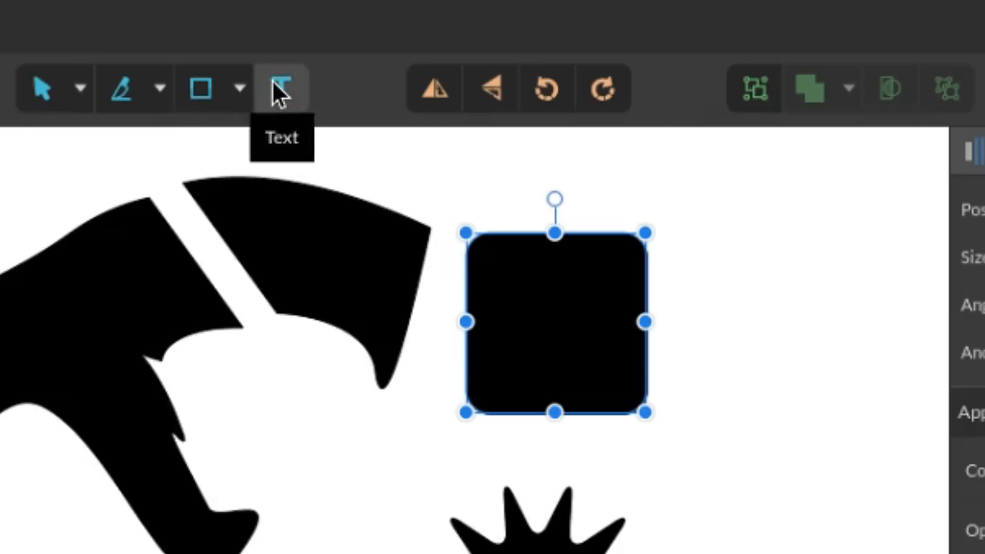
Step: Place a text object beside the rounded square, keeping the placeholder wording "Your text here"
left_click(277, 89)
left_click(702, 349)
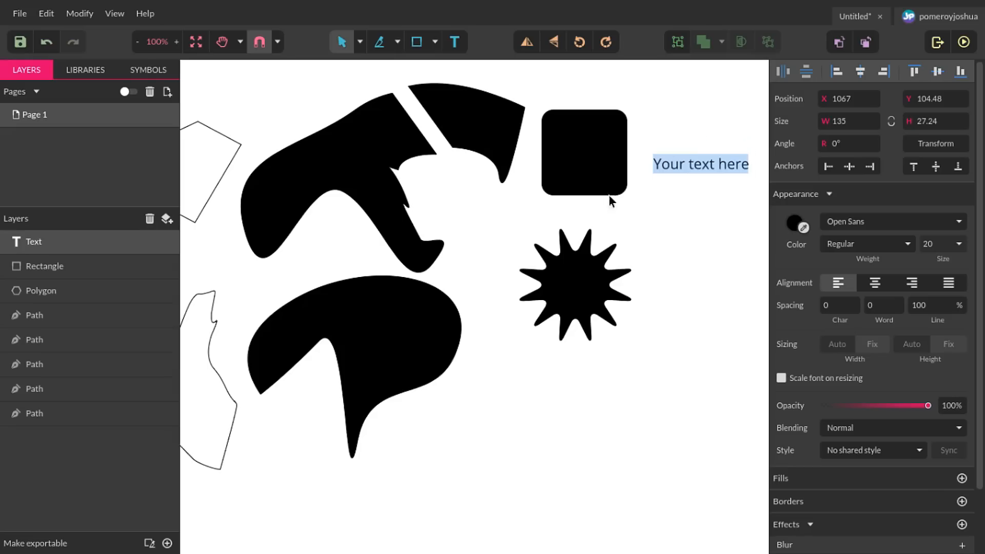
left_click(285, 421)
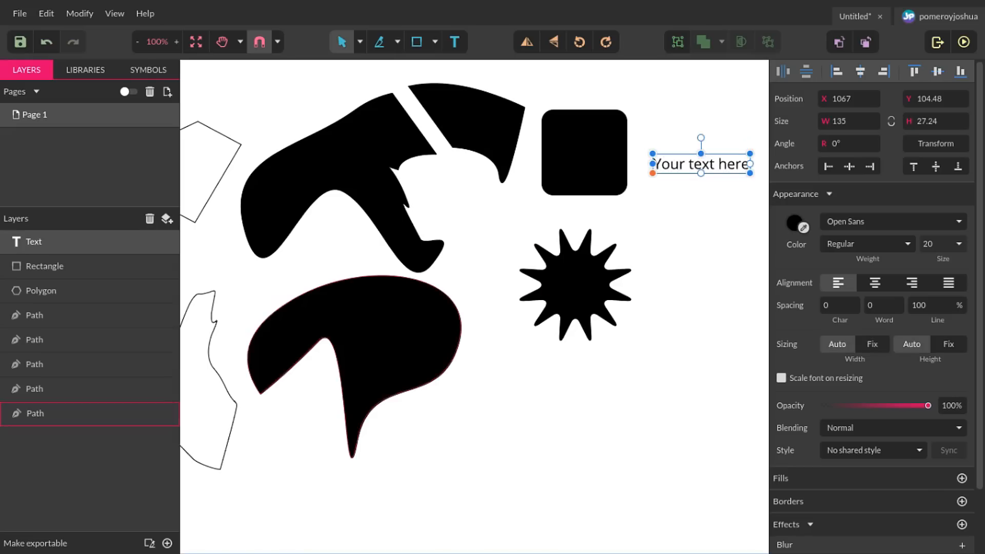
Step: Try grouping and ungrouping the black shapes and text, and examine the options for combining paths
left_click_drag(726, 429, 324, 99)
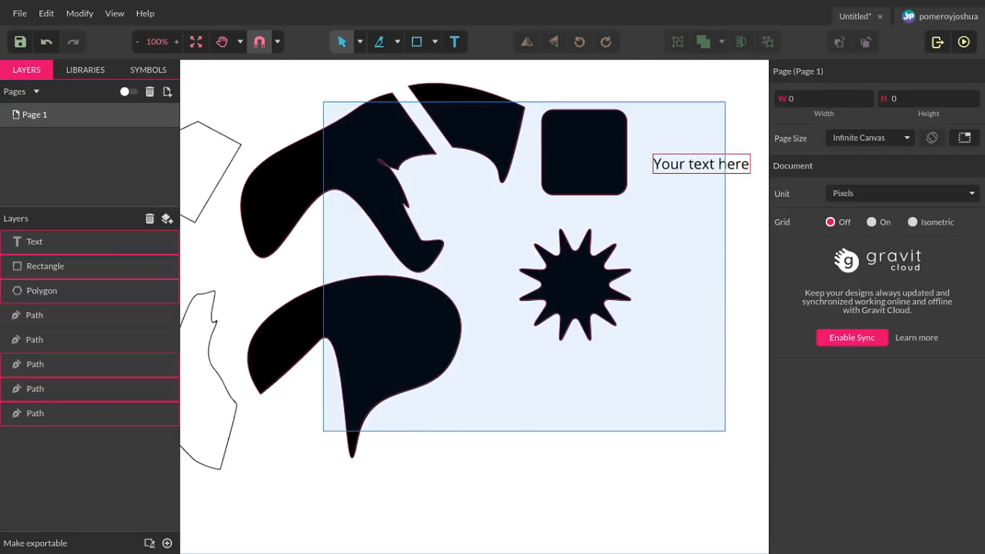
left_click(678, 42)
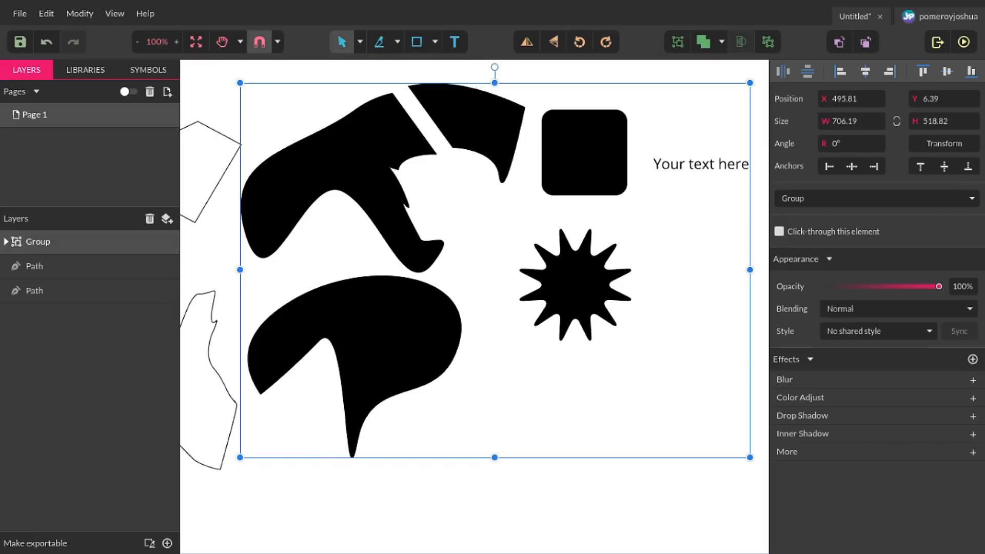
key("ctrl+shift+g")
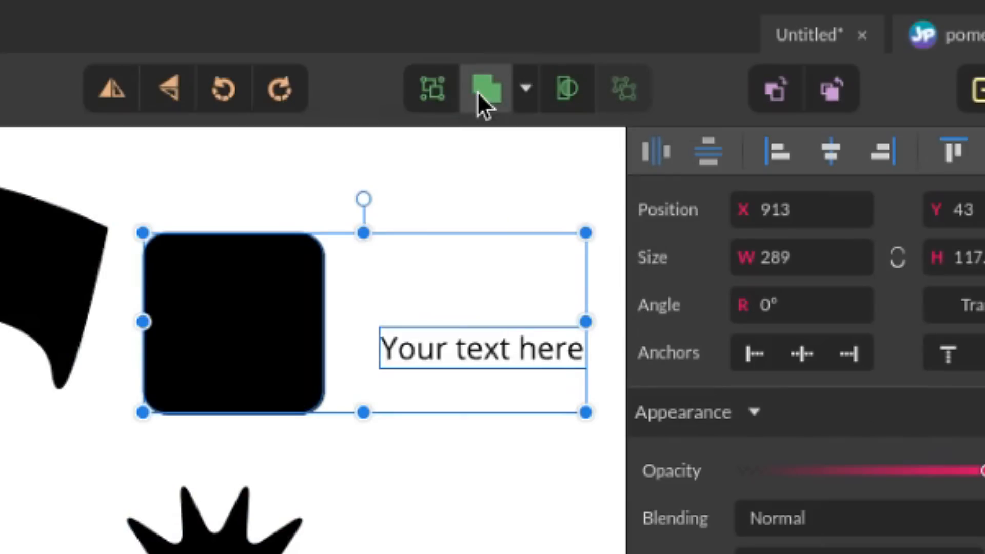
left_click(526, 88)
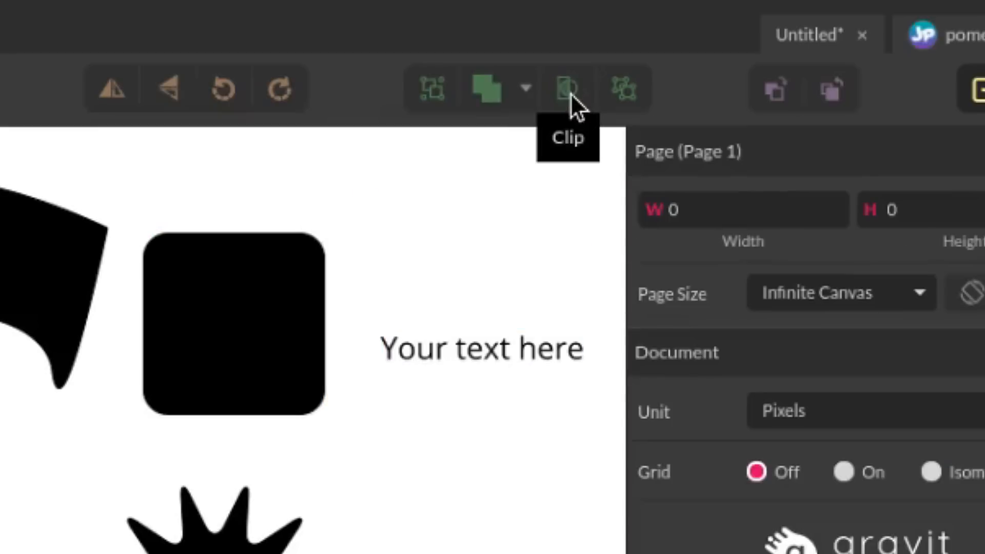
Step: Move the rounded square so it overlaps the cut-off black piece and fill the square with cyan
left_click_drag(378, 202, 290, 284)
left_click_drag(611, 133, 510, 134)
left_click_drag(490, 72, 484, 120)
left_click(577, 115)
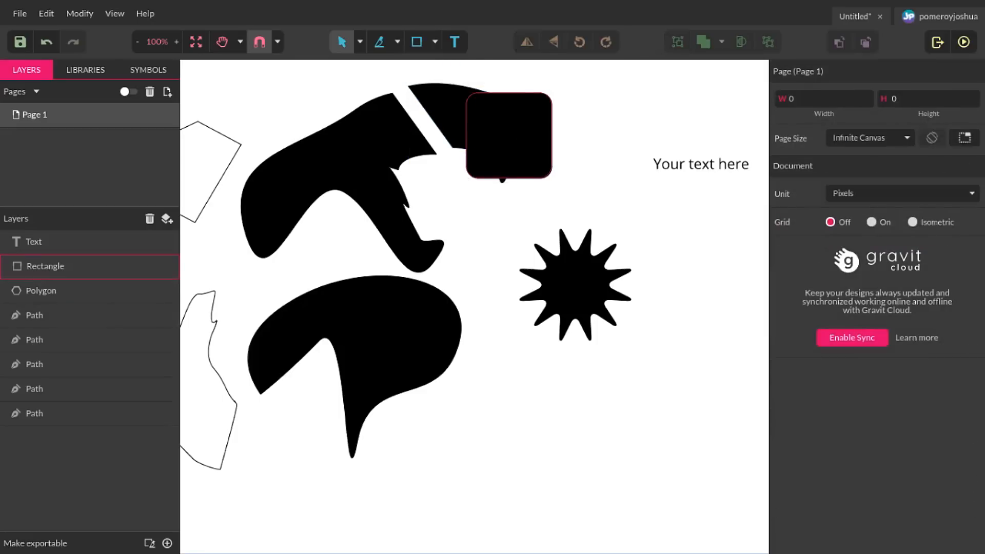
left_click(518, 128)
left_click(785, 347)
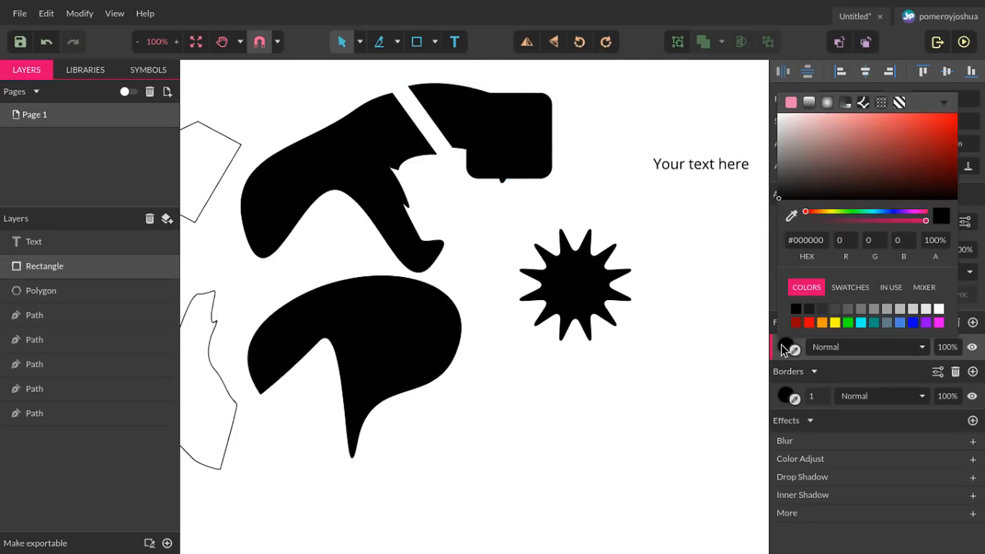
left_click(861, 322)
Step: Clip the cyan square inside the cut-off black piece
left_click_drag(541, 79, 483, 123)
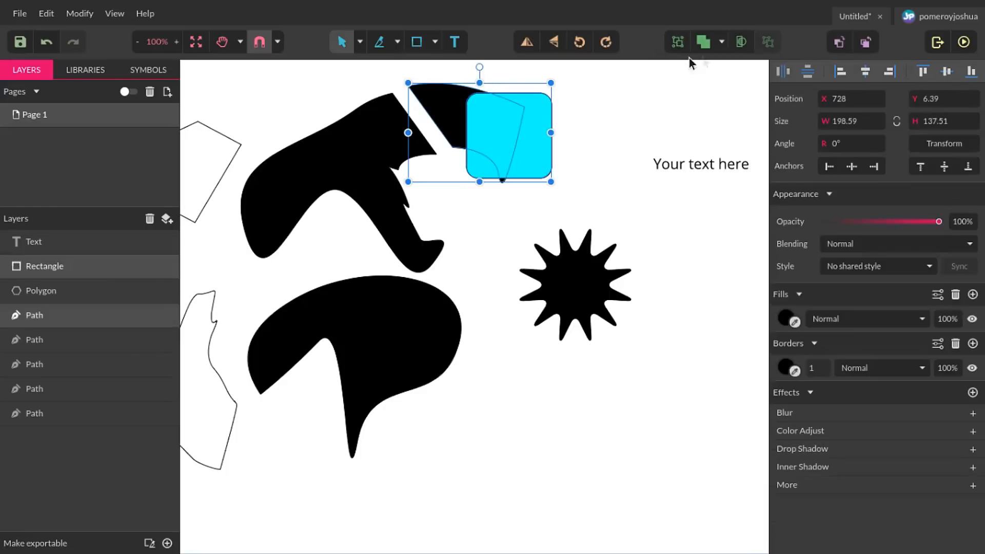
left_click(741, 42)
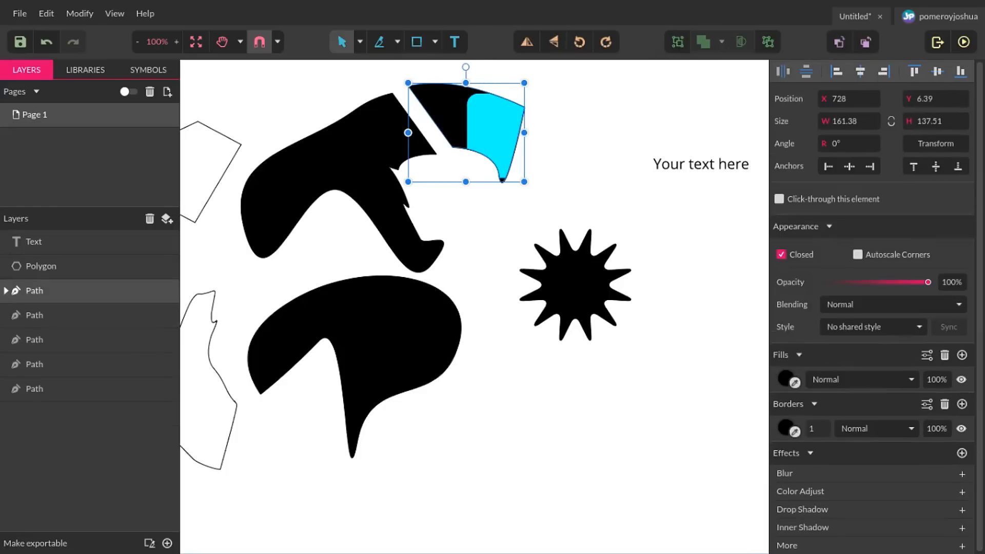
key("Escape")
Step: Reposition the clipped cyan square inside the black piece to X 794, Y 35
double_click(495, 131)
mouse_move(495, 130)
left_mouse_down()
mouse_move(483, 127)
mouse_move(484, 137)
left_mouse_up()
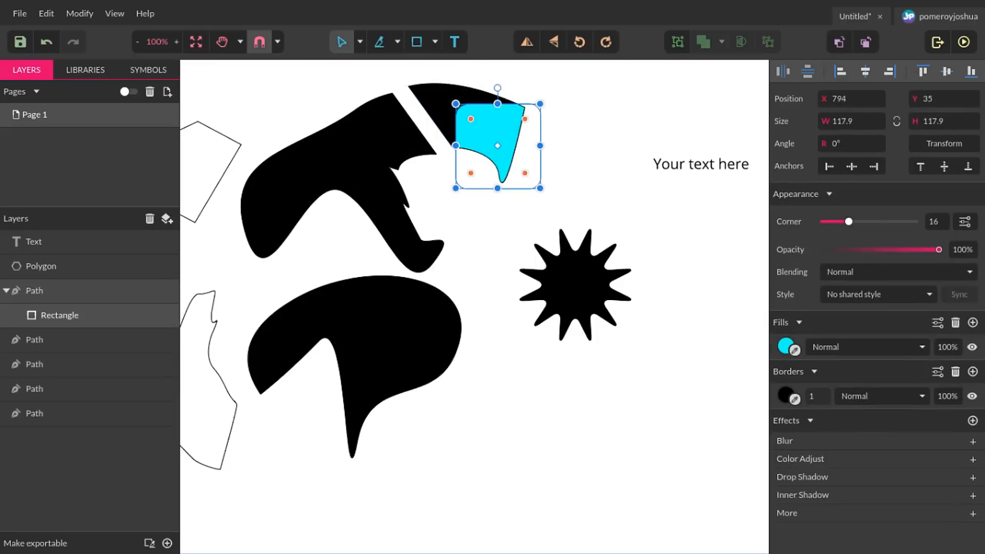
key("Escape")
left_click(489, 133)
key("Escape")
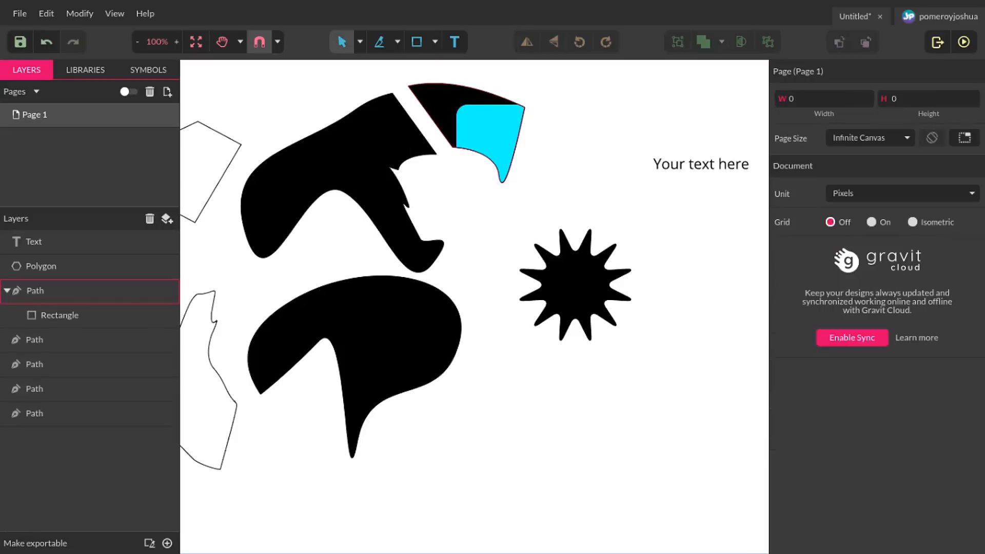
Step: Move the text object closer to the clipped shape
left_click_drag(701, 164, 637, 143)
key("Escape")
Step: Release the cyan square from the black piece's clipping and move it to X 882.57, Y 26
left_click_drag(549, 98, 513, 136)
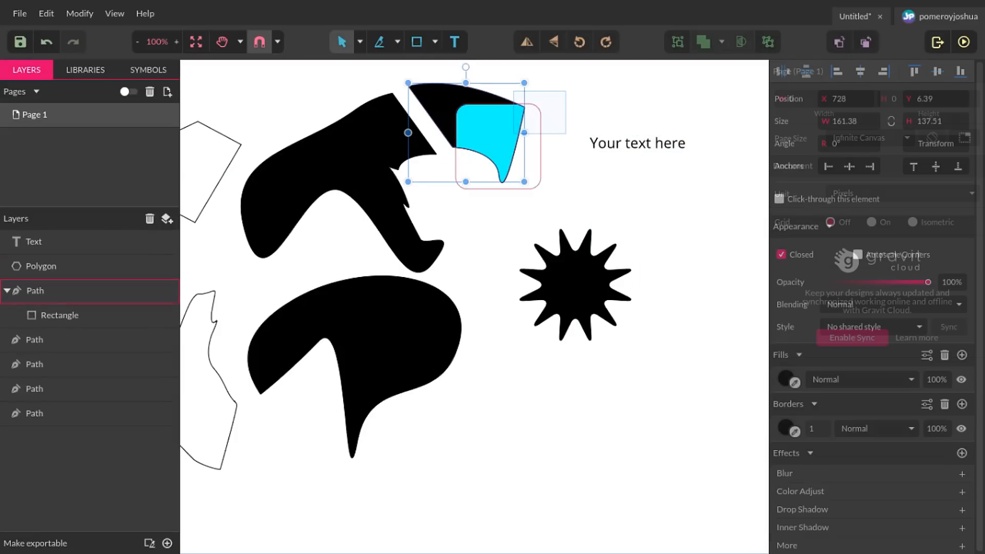
left_click(770, 43)
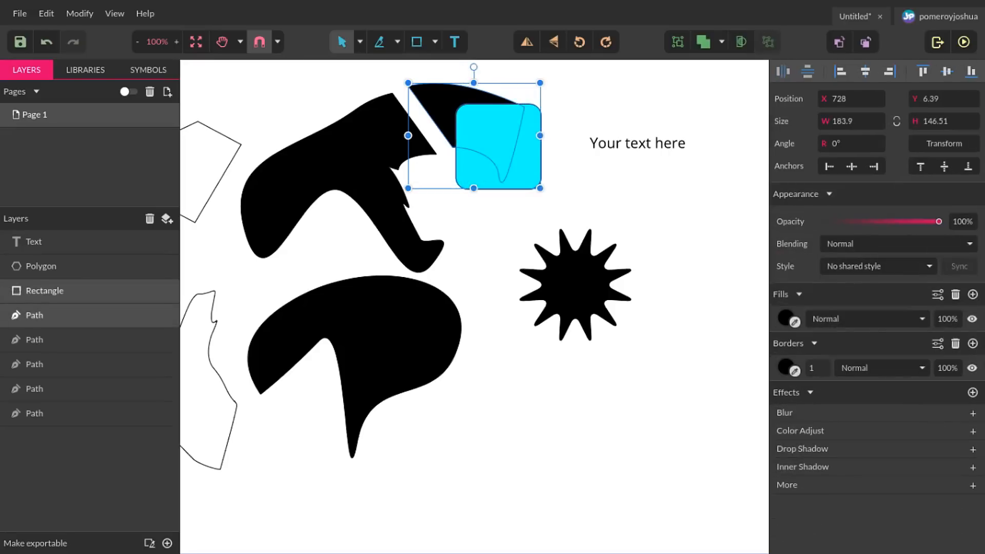
left_click(641, 115)
left_click_drag(499, 147, 562, 140)
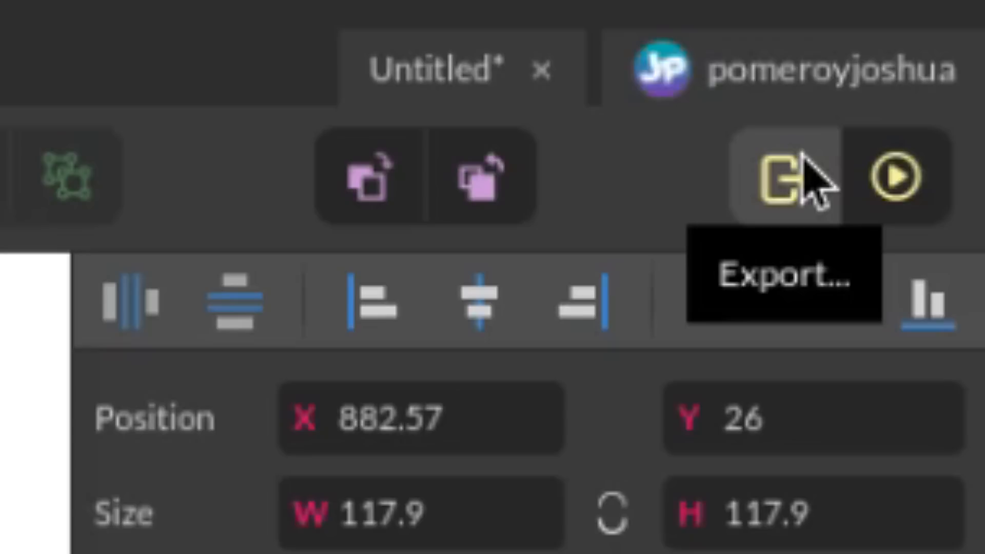
Step: Preview the design in full screen and return to editing
left_click(928, 175)
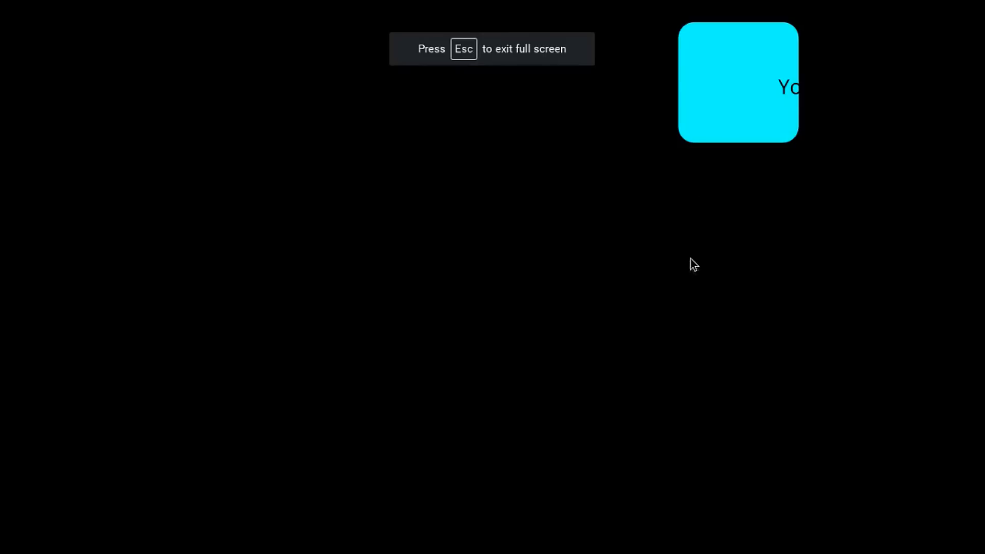
key("Escape")
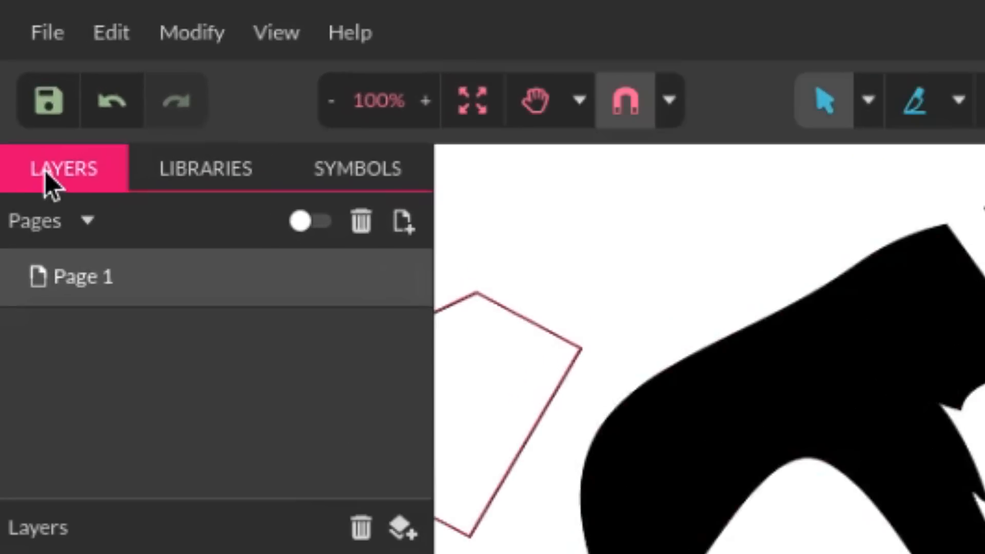
Step: Look over the available libraries and symbols and return to the layer list
left_click(202, 176)
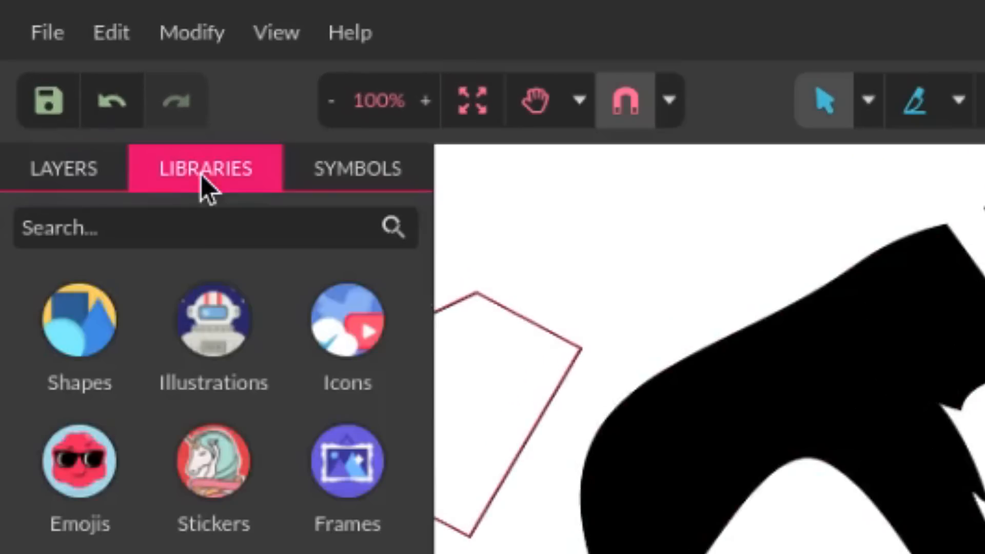
left_click(370, 162)
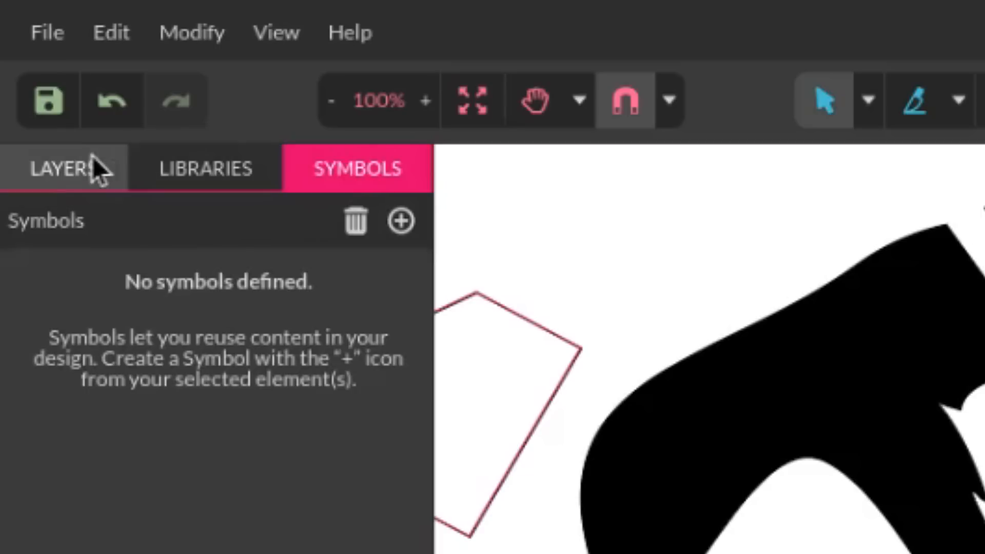
left_click(60, 167)
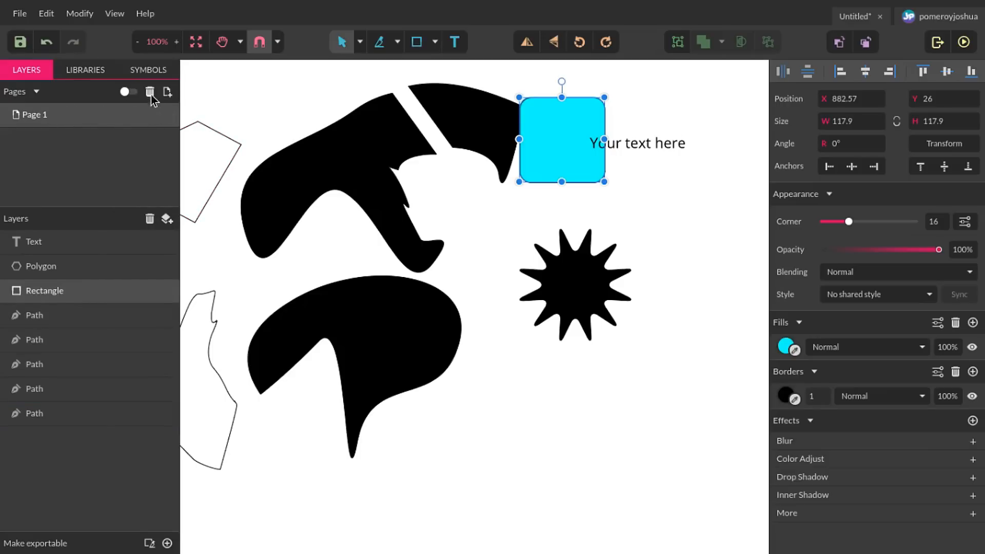
Step: Add a second page to the document and switch between the pages, ending on Page 1
left_click(167, 93)
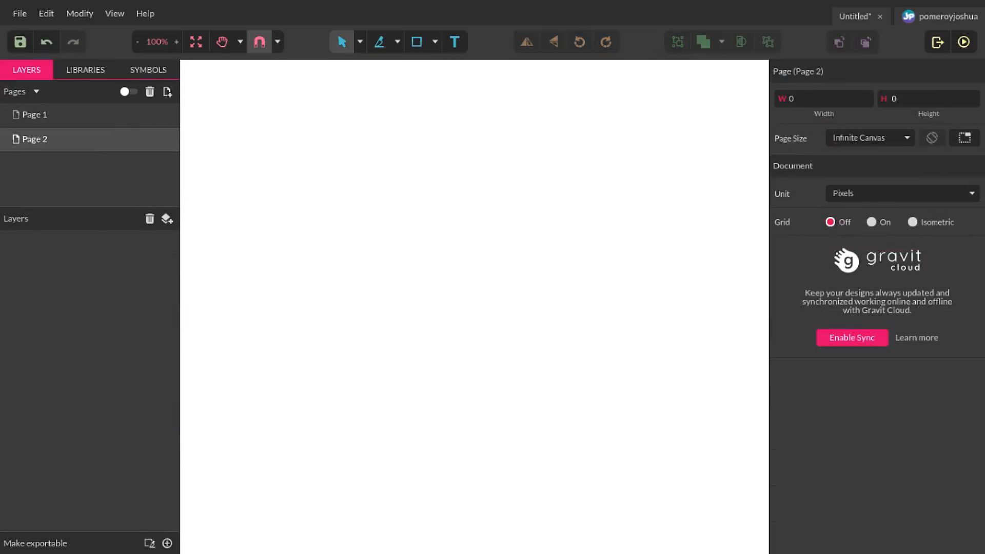
left_click(67, 118)
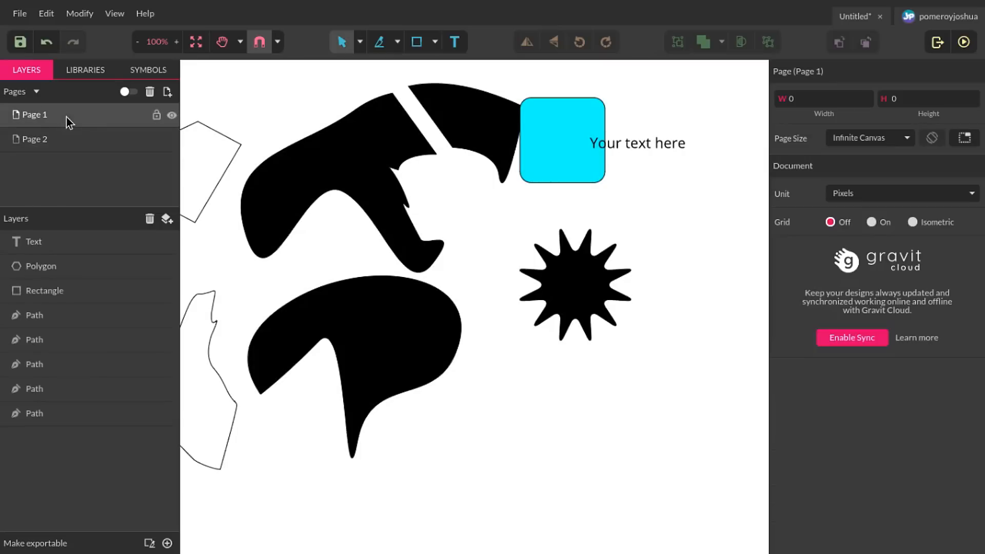
left_click(71, 136)
left_click(81, 112)
Step: Examine which canvas object each layer entry on Page 1 stands for, from the text down to the lowest path
left_click(73, 249)
left_click(73, 272)
left_click(75, 294)
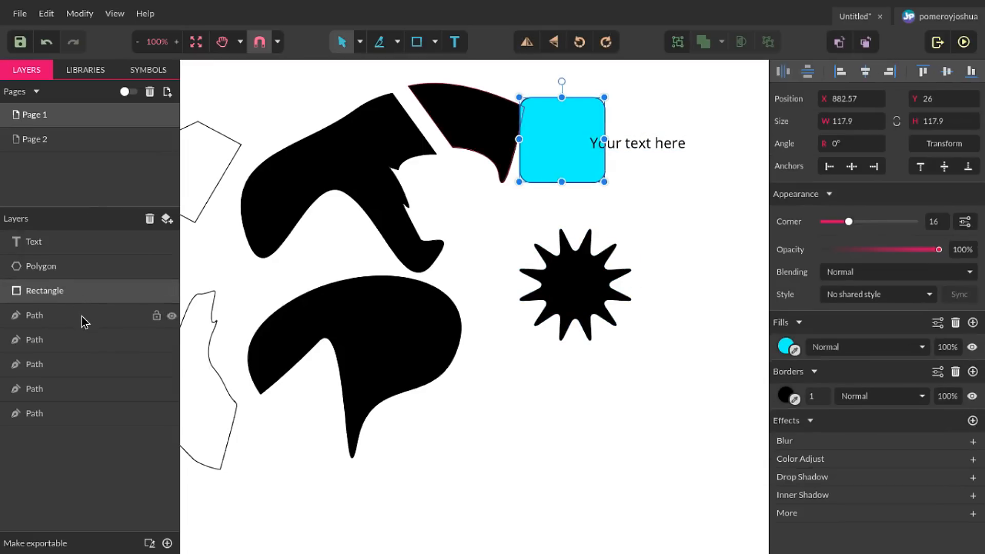
left_click(81, 316)
left_click(82, 339)
left_click(77, 367)
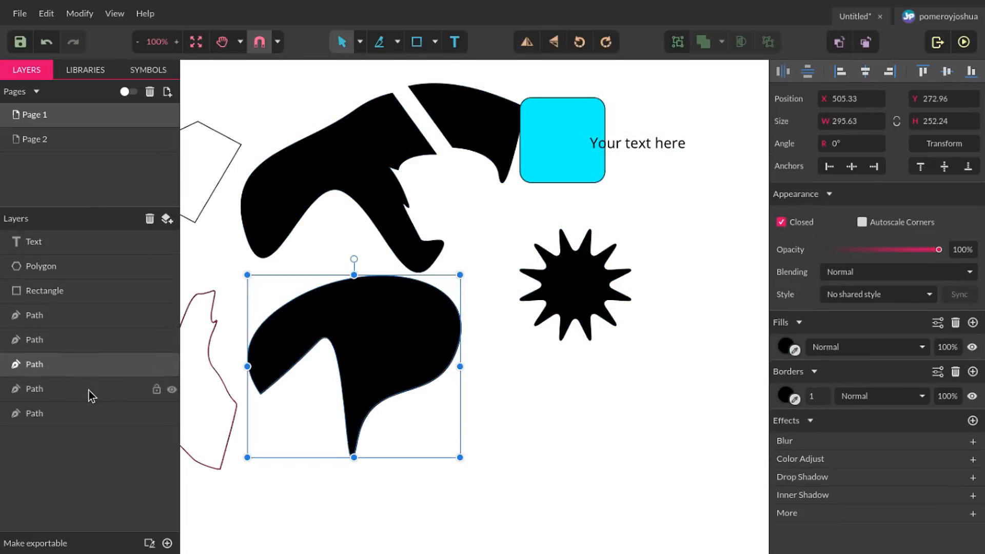
left_click(86, 392)
left_click(81, 414)
left_click(84, 391)
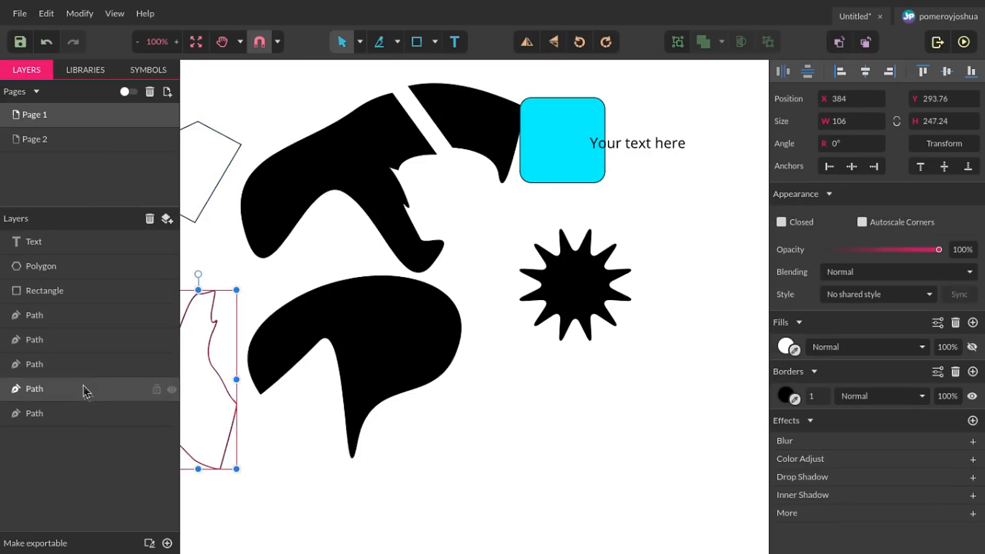
Step: Rename the large upper black path "Name" and place it above all other layers with the cyan rectangle nested inside it
double_click(37, 340)
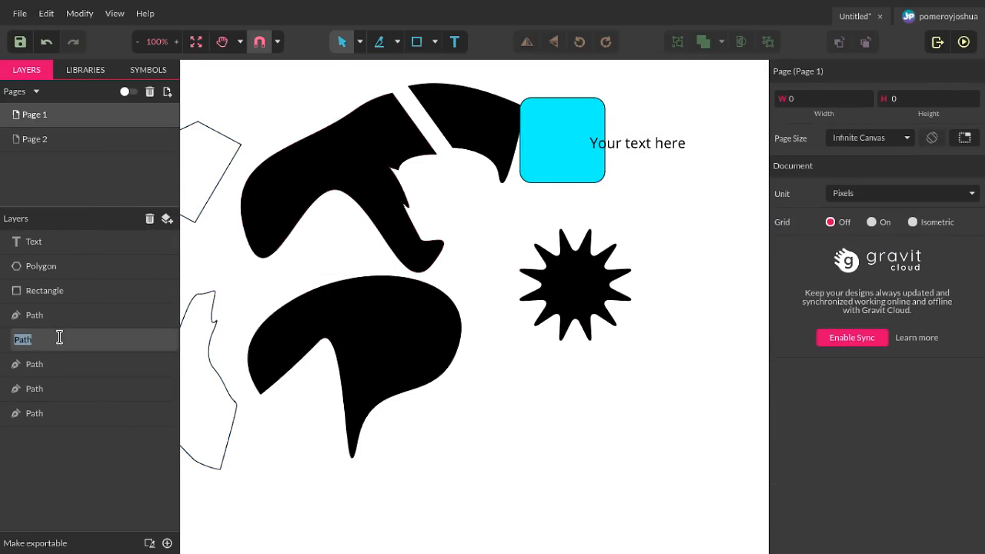
type("Name")
key("Return")
left_click(81, 340)
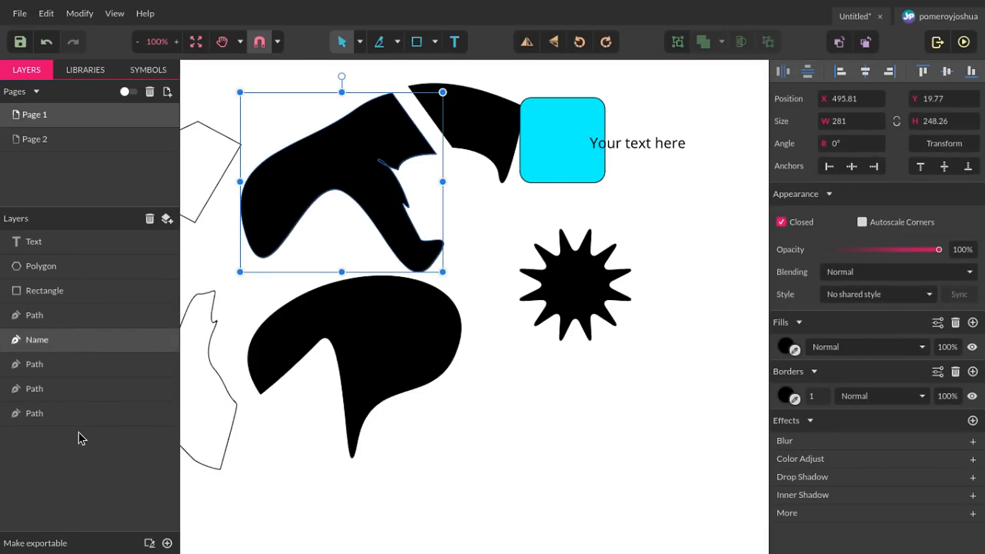
left_click_drag(77, 259, 80, 236)
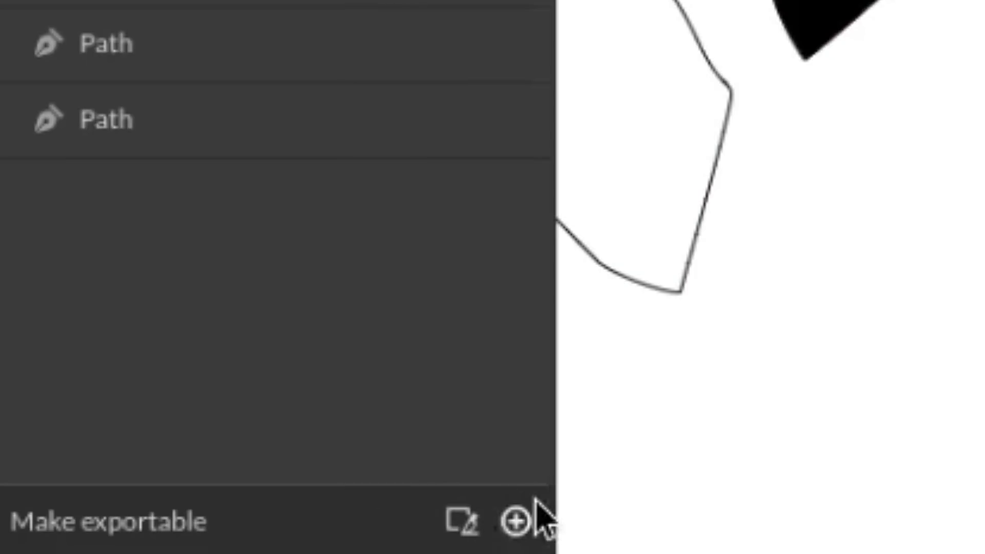
Step: Make the Name path exportable as a 1x PNG and check the size, format and suffix options
left_click(516, 522)
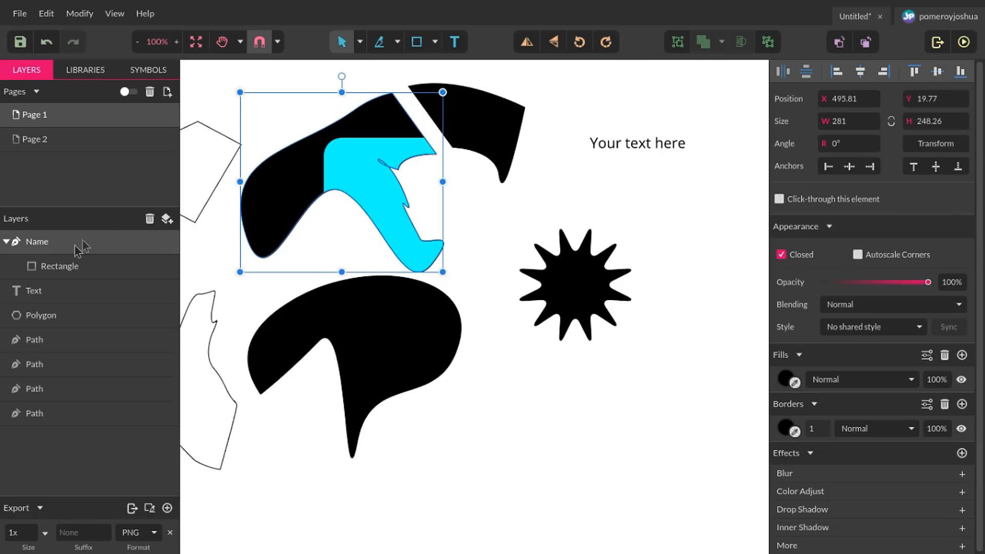
left_click(46, 536)
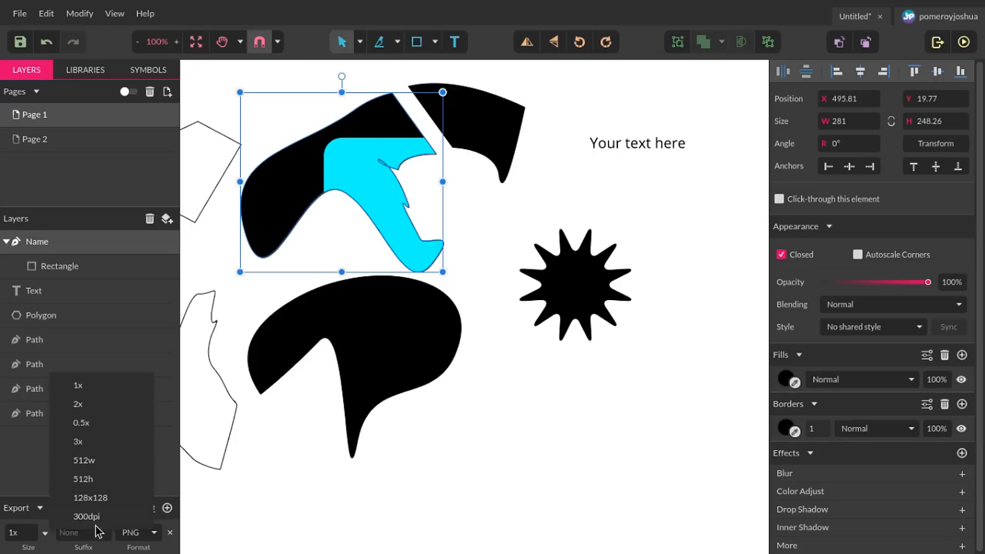
left_click(154, 534)
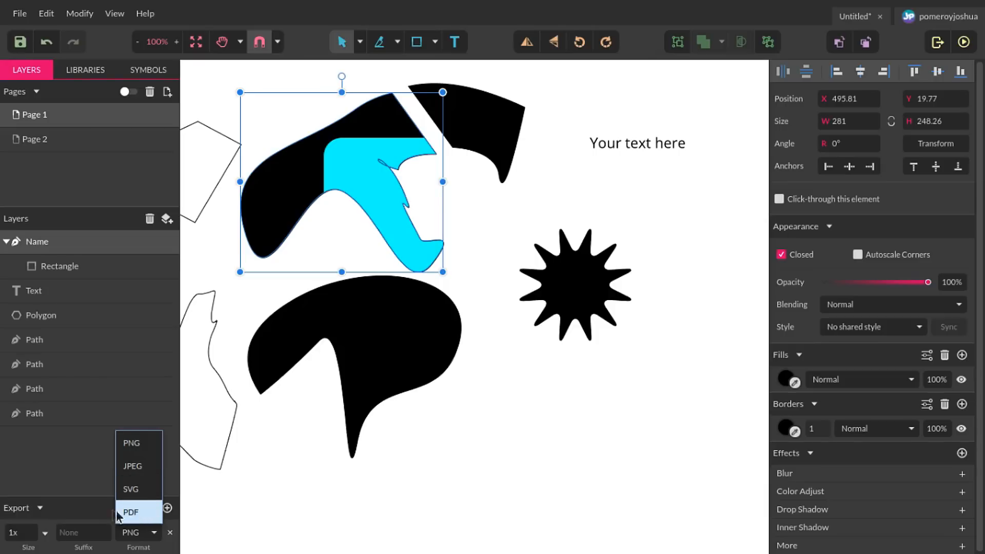
left_click(76, 529)
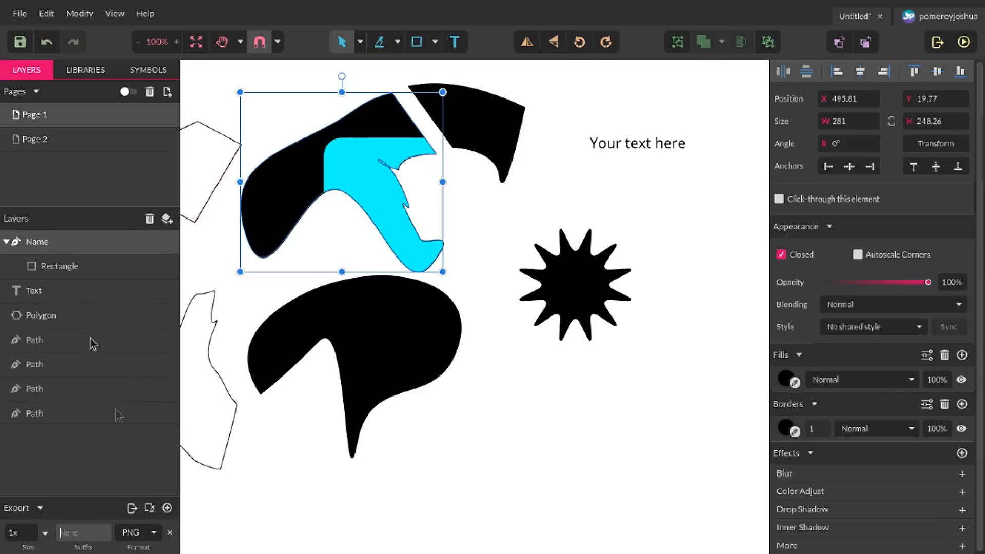
Step: Rename the Name layer to "Export"
double_click(39, 241)
type("Export")
key("Return")
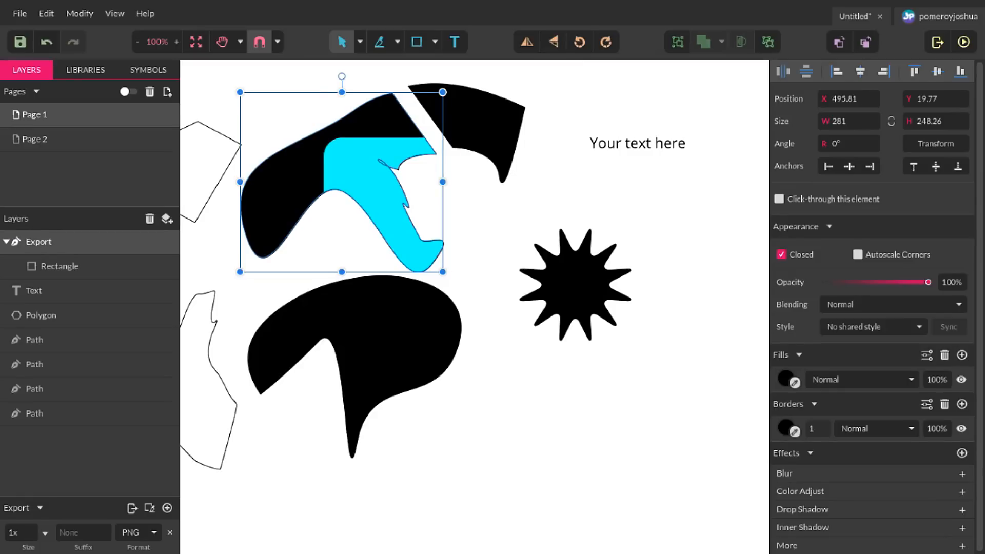
Step: Review the Canvas, Selection and Assets export options, excluding Page 2 from the canvas export
left_click(938, 45)
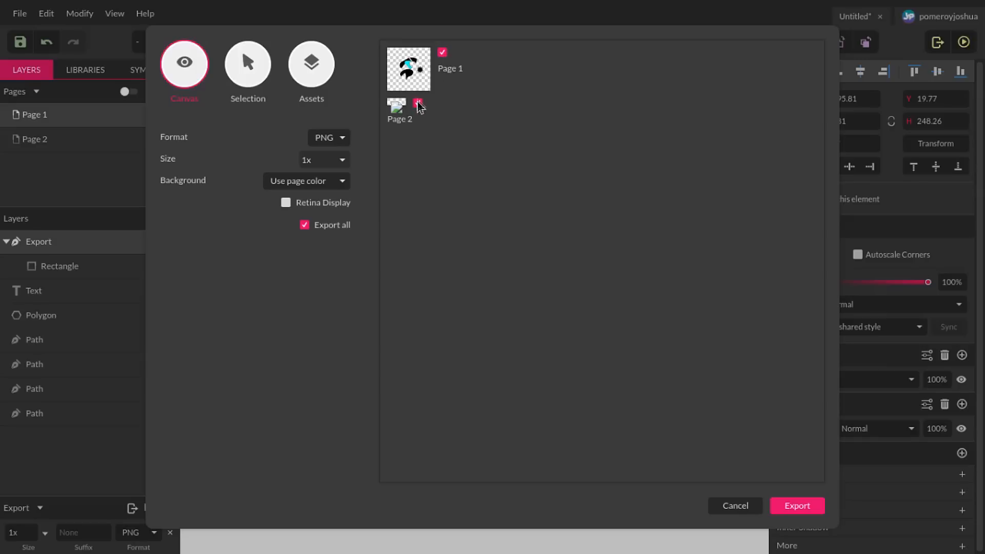
left_click(418, 105)
left_click(248, 67)
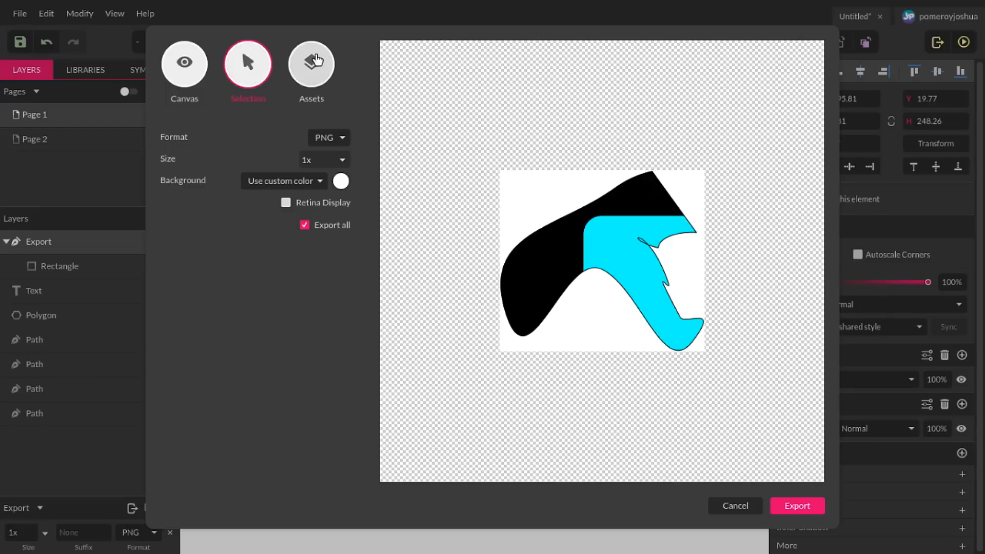
left_click(316, 62)
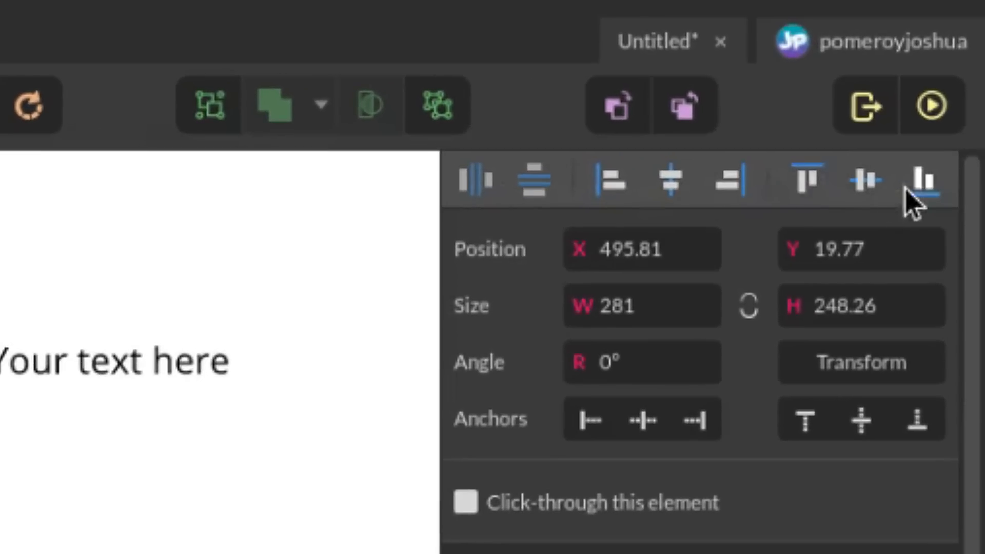
Step: Set both the width and height of the black star polygon to 120
left_click(688, 248)
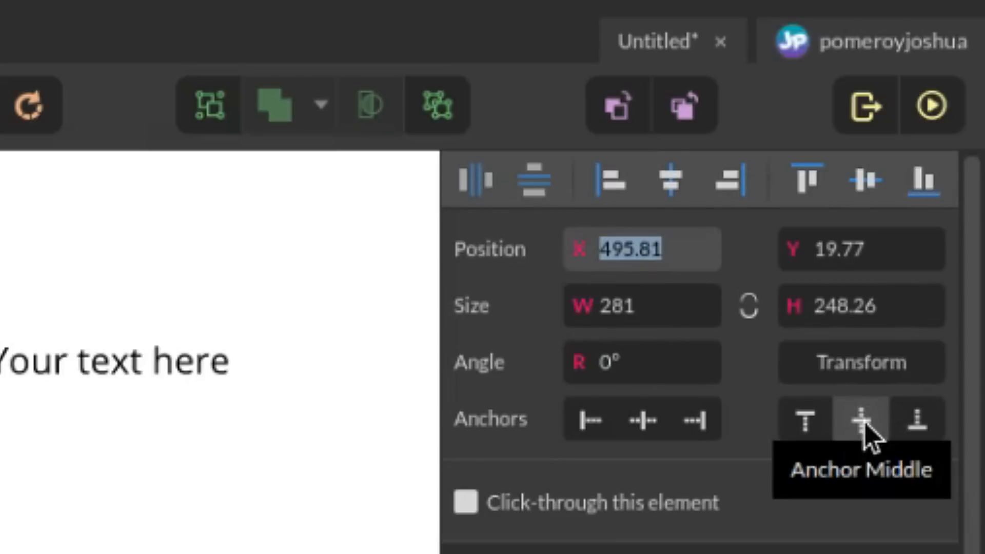
left_click(103, 553)
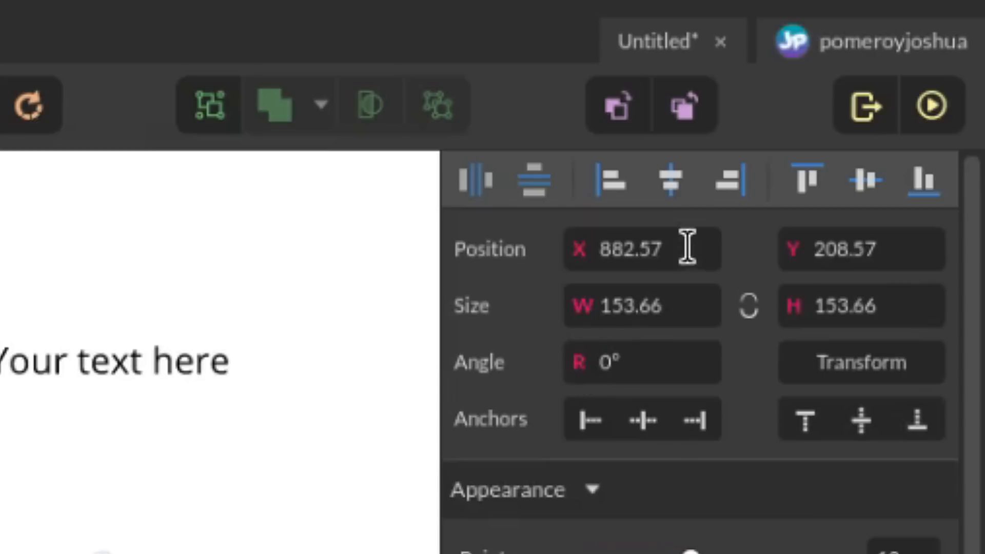
left_click(693, 298)
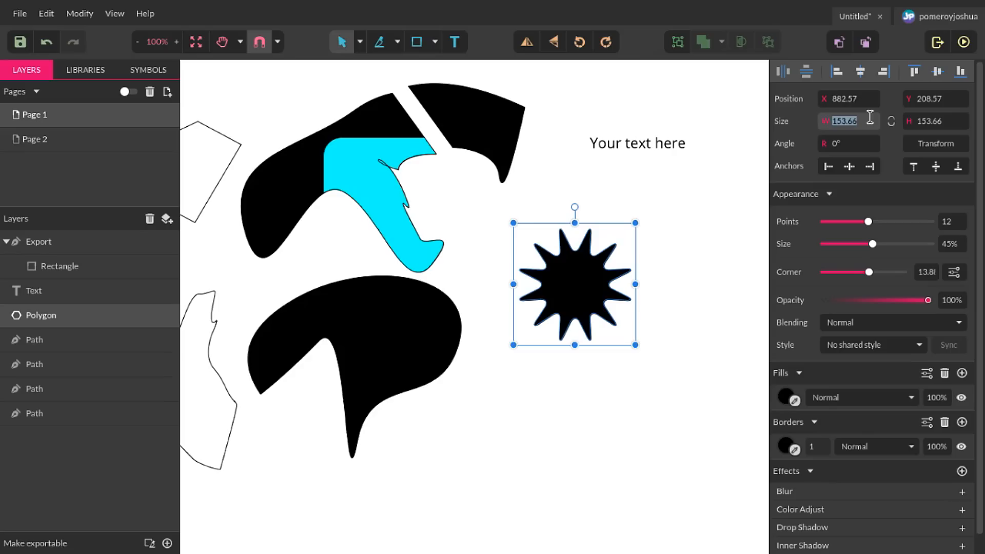
type("120")
key("Tab")
type("120")
key("Tab")
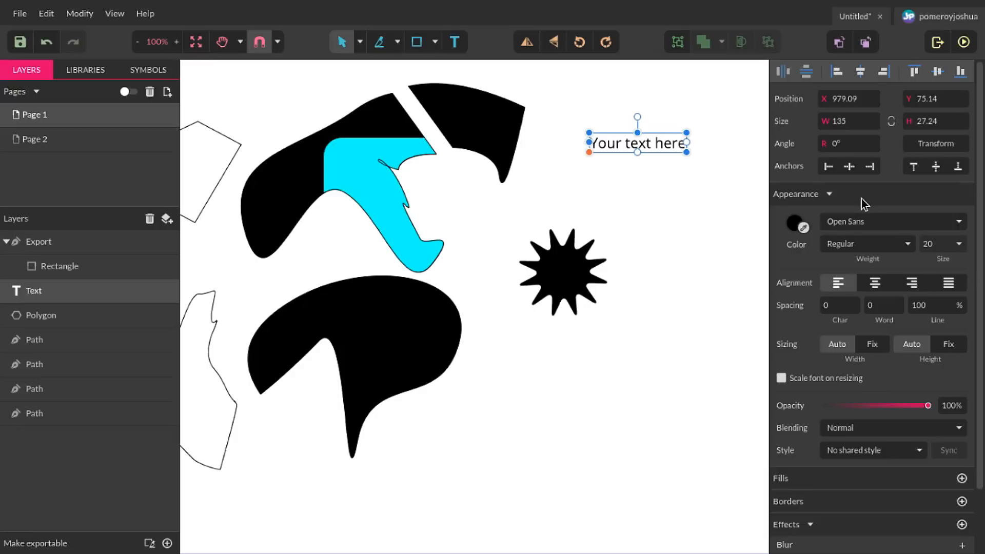
Step: Set the black star polygon's number of points to 10 and try out its opacity setting
scroll(861, 199, "down", 1)
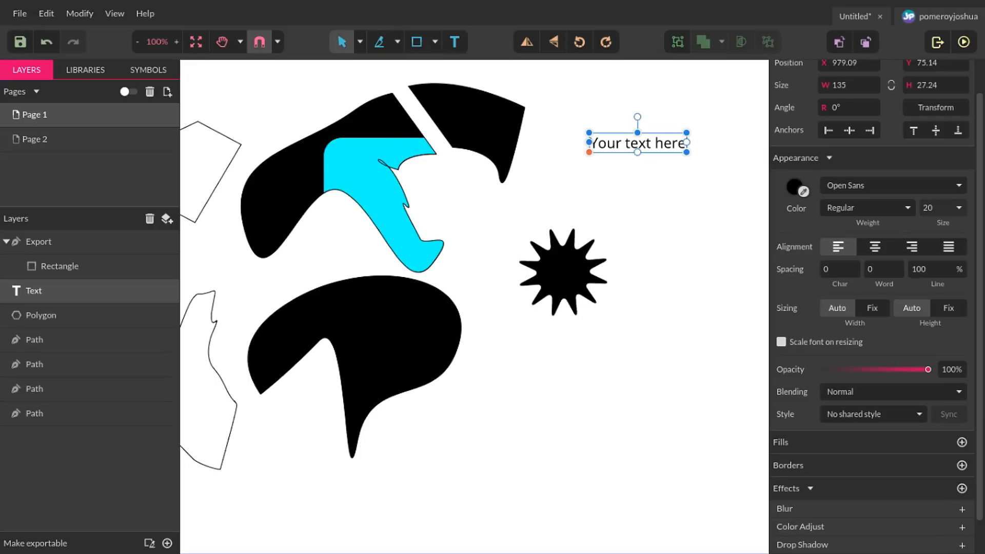
left_click(563, 272)
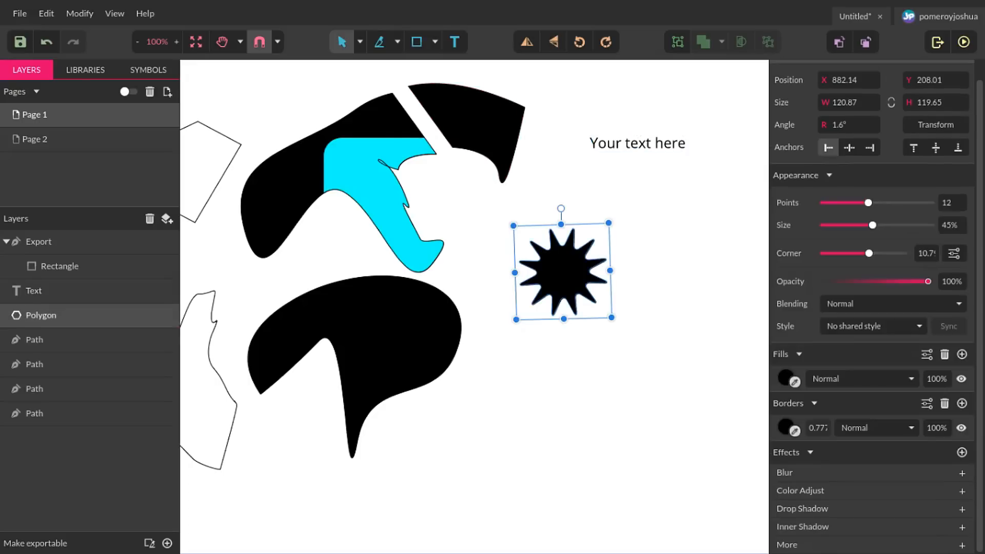
left_click(507, 203)
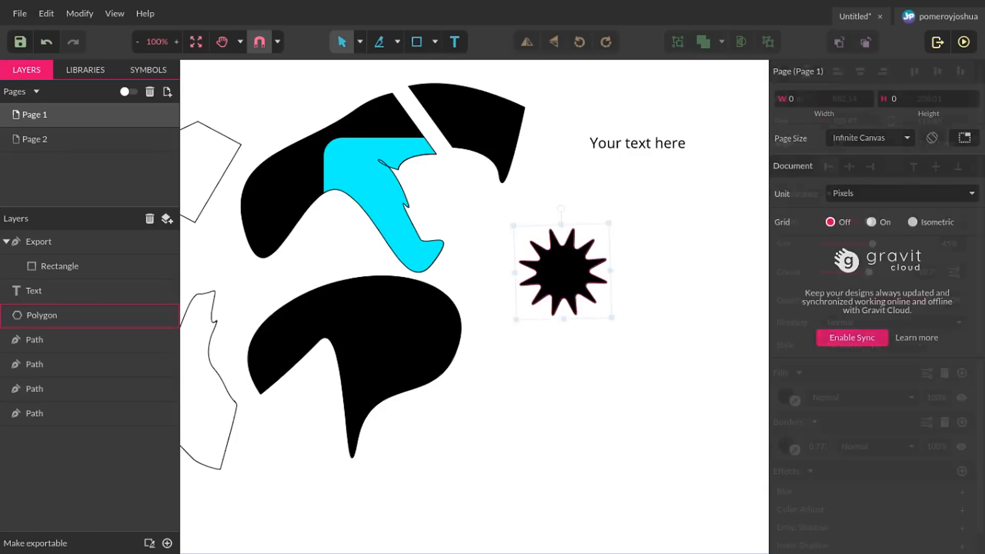
left_click(562, 272)
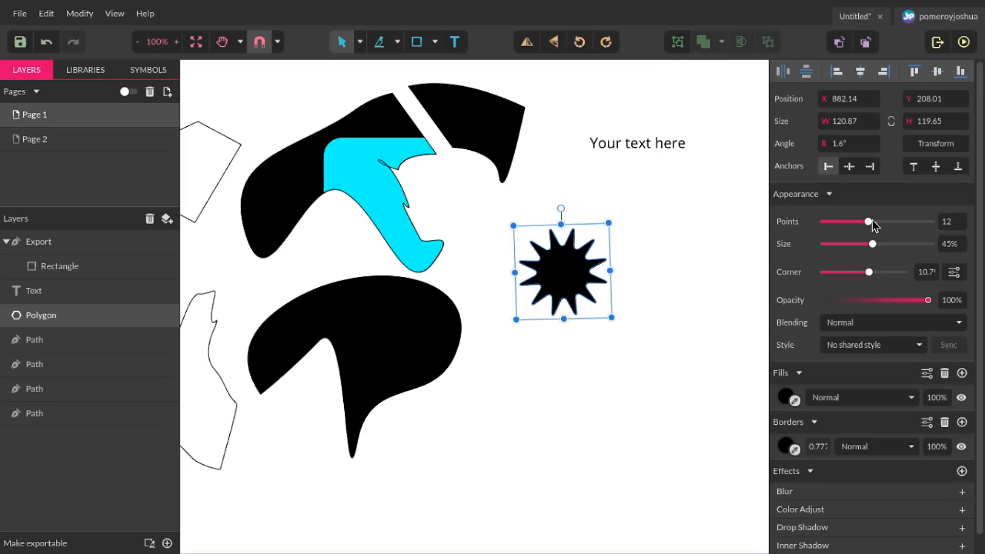
mouse_move(866, 222)
left_mouse_down()
mouse_move(843, 226)
mouse_move(896, 223)
mouse_move(845, 235)
mouse_move(858, 226)
left_mouse_up()
left_click_drag(928, 300, 945, 326)
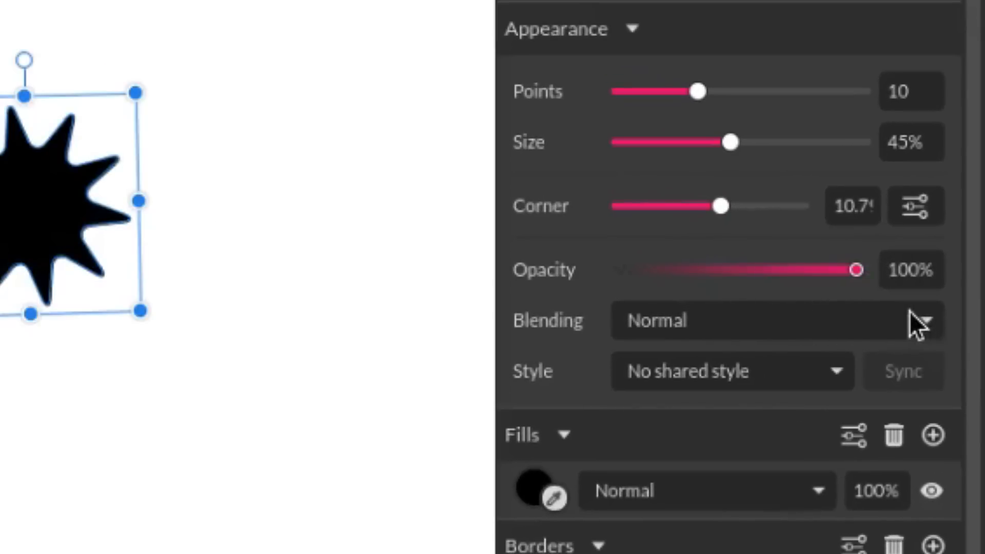
Step: Set the blending mode of the star placed over the cyan area to Darken and try lowering its opacity
left_click(772, 320)
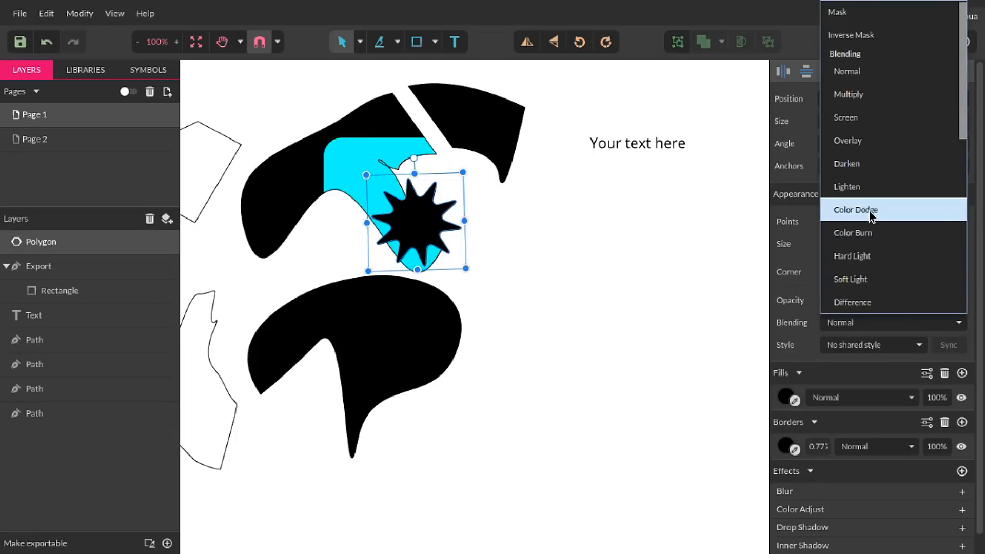
left_click(721, 64)
left_click(904, 319)
left_click(871, 293)
mouse_move(927, 300)
left_mouse_down()
mouse_move(880, 300)
mouse_move(899, 300)
left_mouse_up()
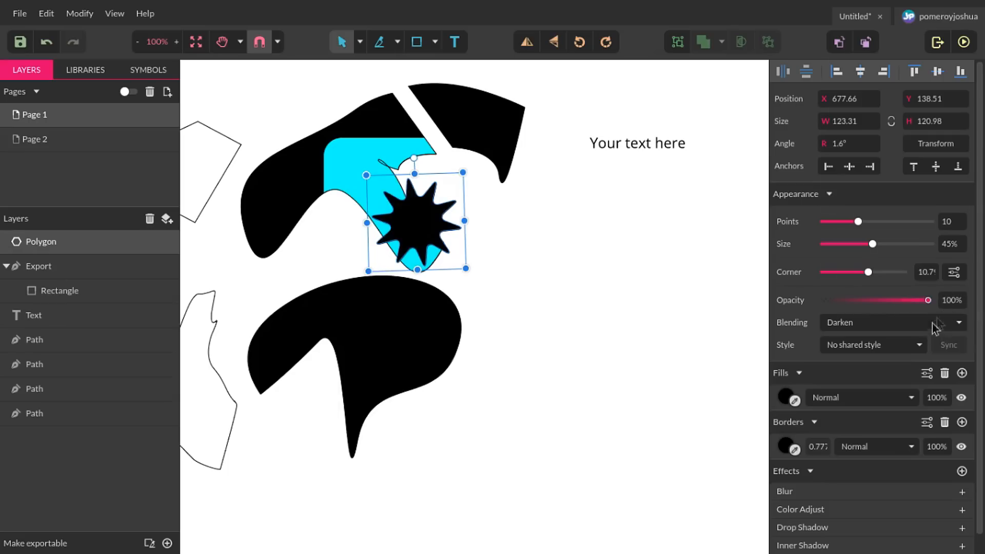
Step: Set the black star polygon's blending mode to Normal and try adding another fill to it
left_click(867, 327)
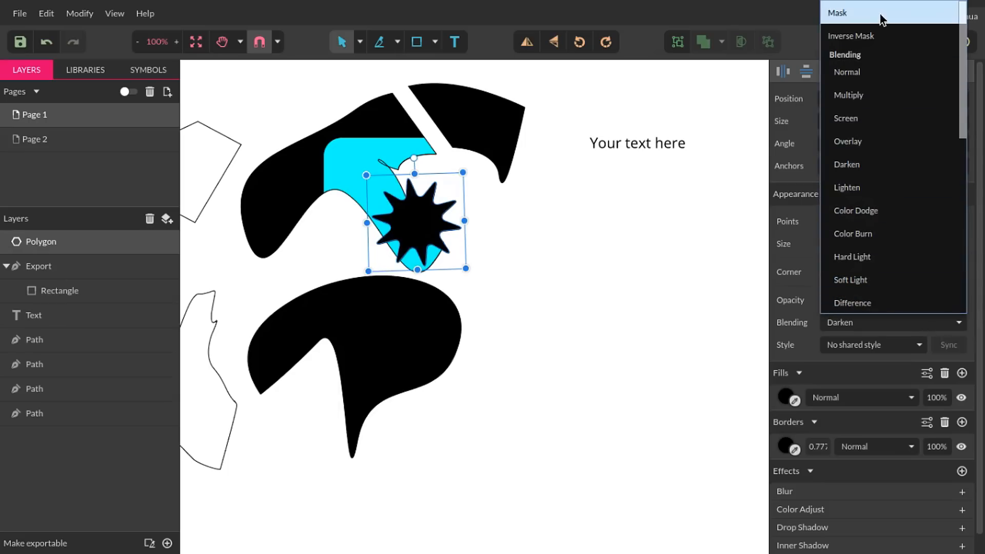
left_click(847, 72)
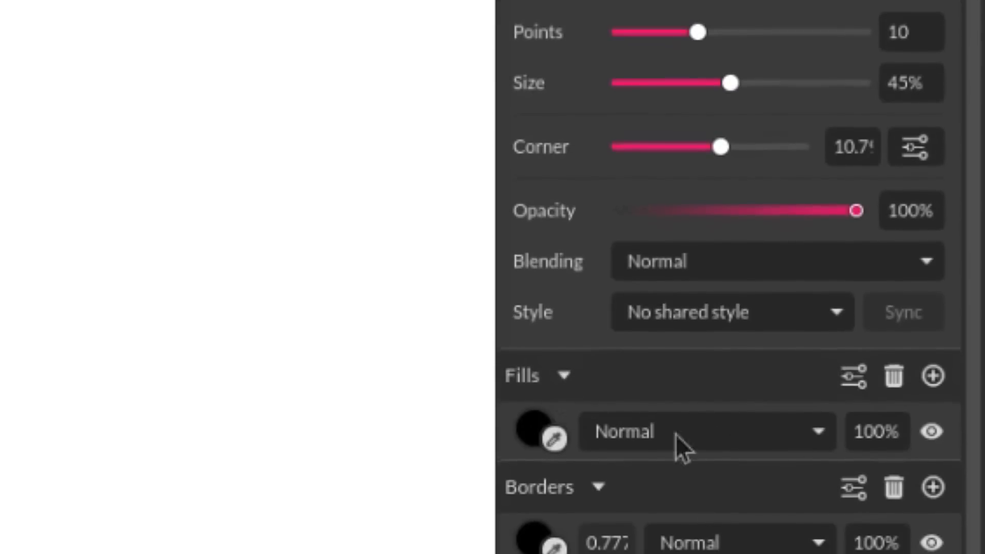
scroll(703, 469, "down", 5)
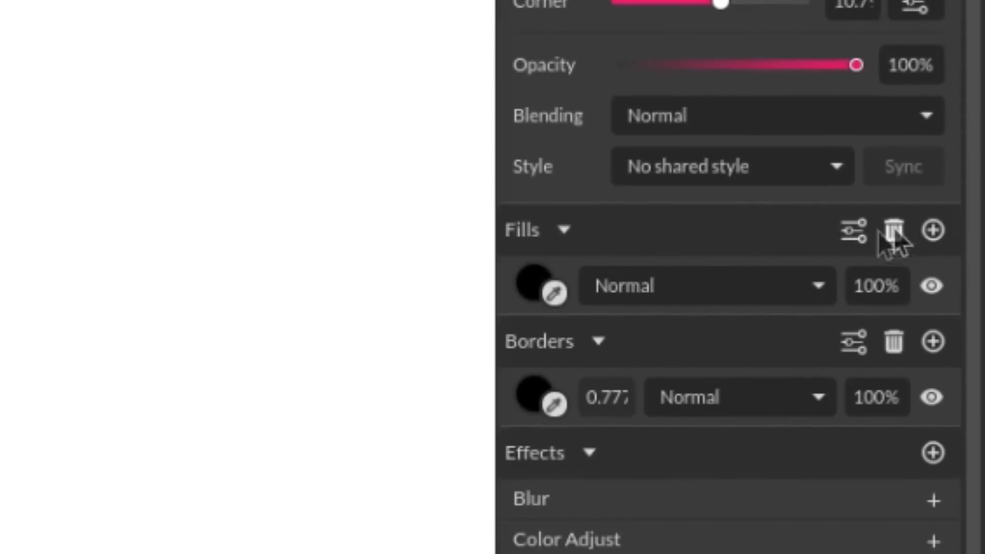
left_click(932, 233)
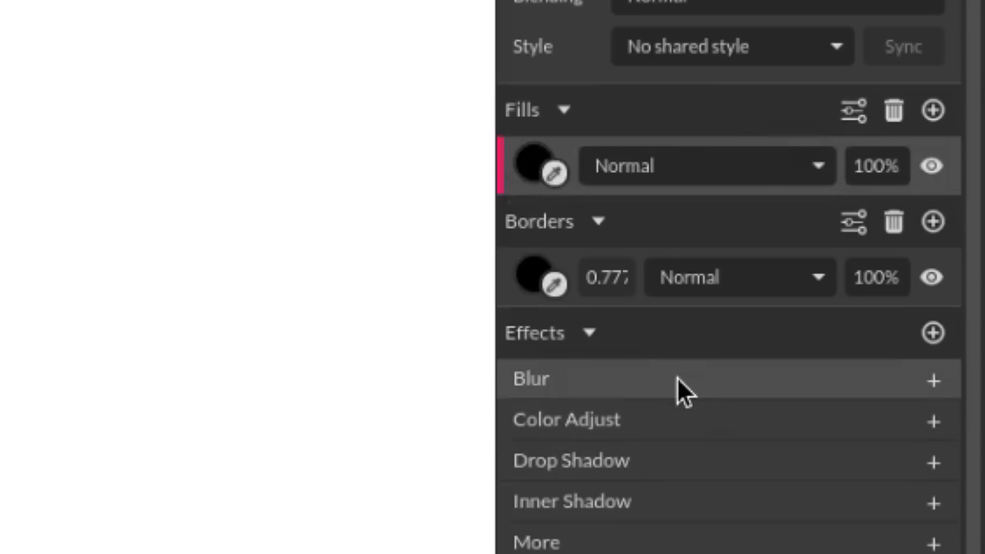
Step: Add a Blur effect with a radius of about 11.6 to the black star polygon
left_click(678, 380)
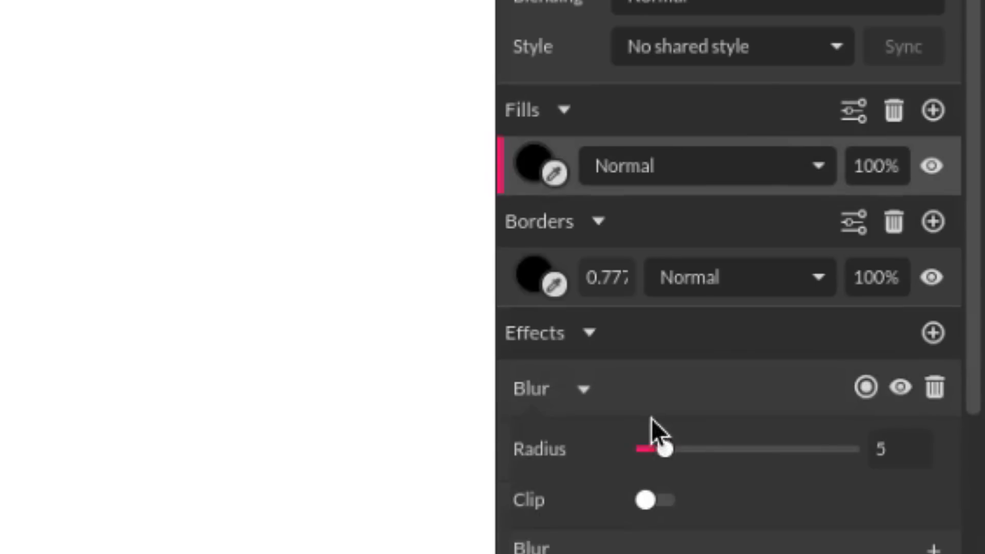
left_click_drag(662, 448, 690, 443)
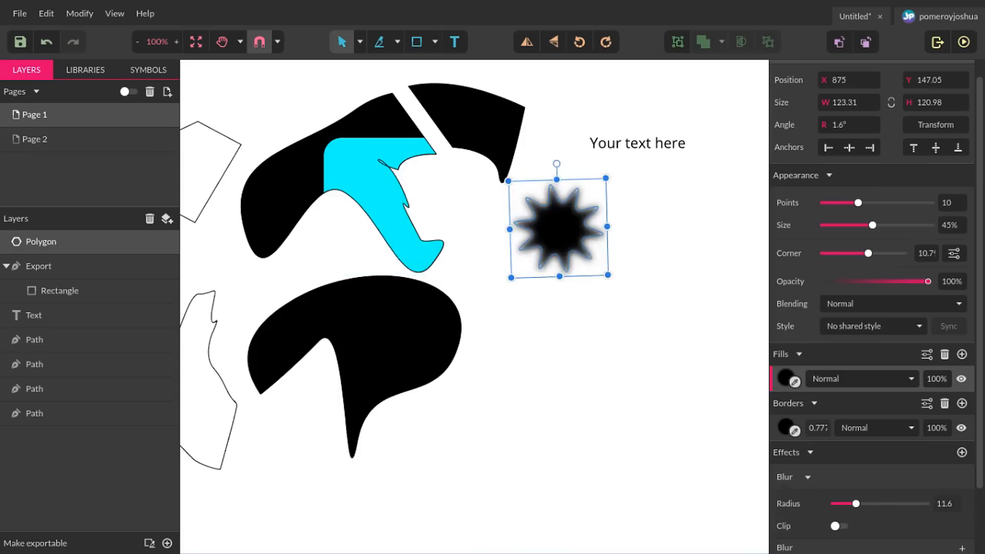
left_click(651, 318)
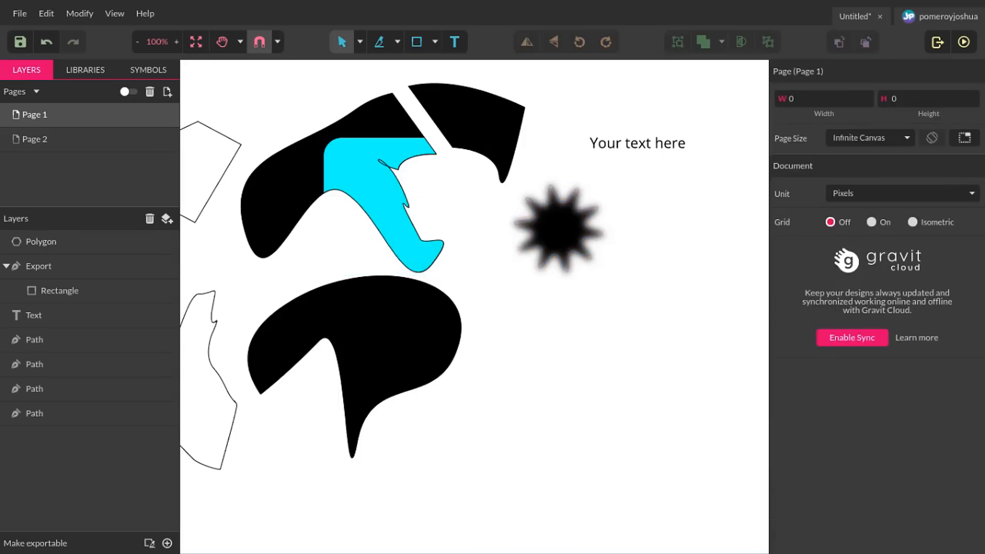
Step: Try a Color Adjust effect on the blurred star, remove it, and open the further effects
left_click(564, 231)
scroll(821, 451, "down", 3)
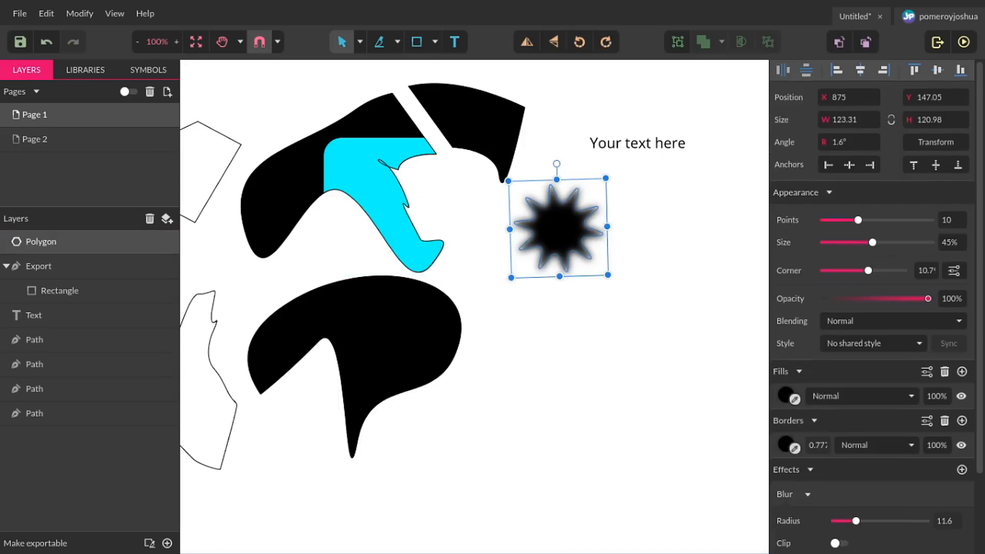
left_click(851, 491)
scroll(872, 497, "down", 3)
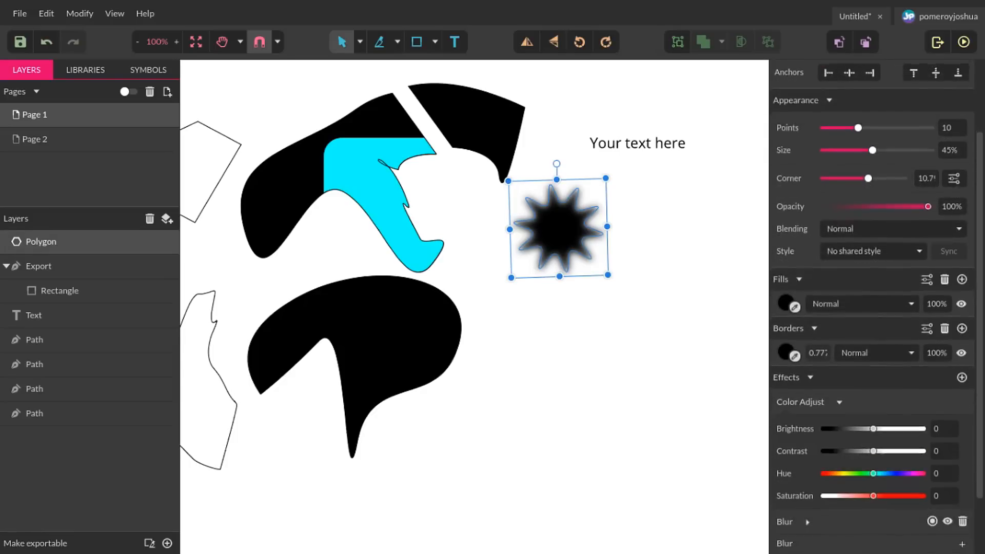
left_click(961, 331)
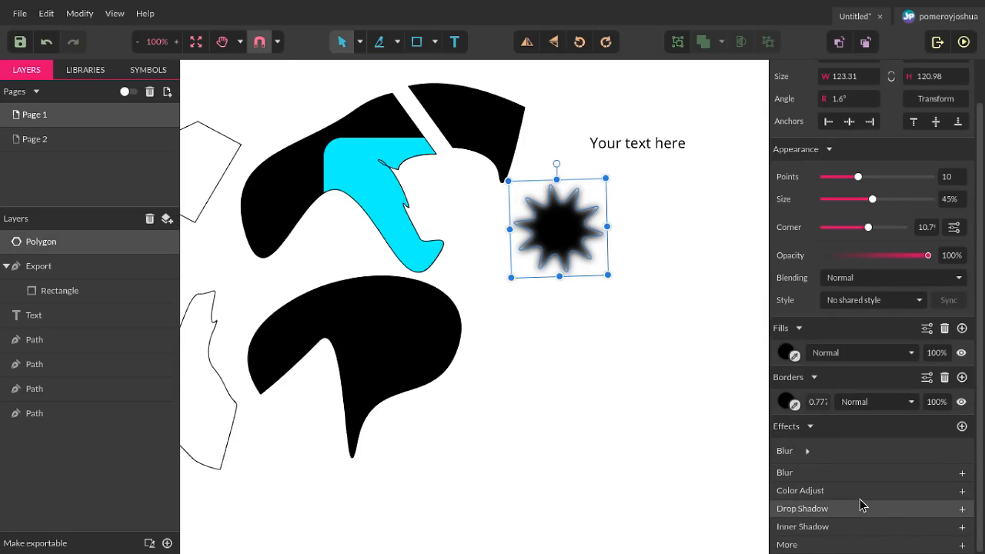
left_click(865, 543)
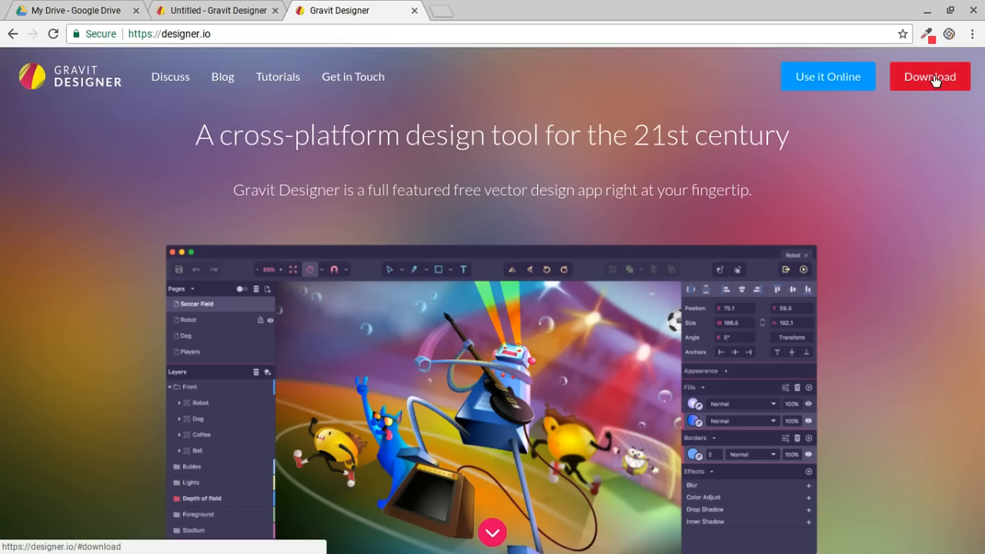
Step: Open the Download section of the Gravit Designer website and review the supported platforms and the feature overview
left_click(930, 78)
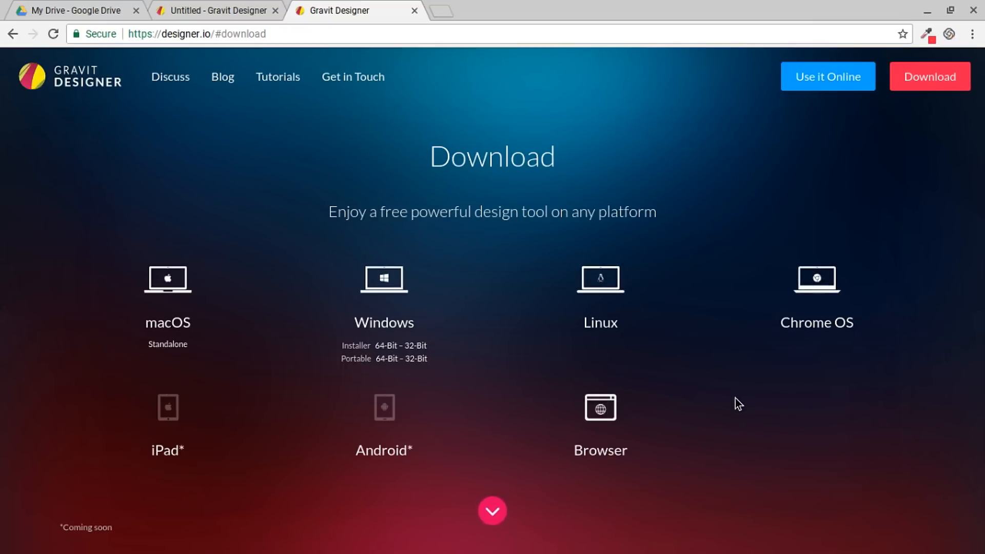
scroll(829, 414, "down", 1)
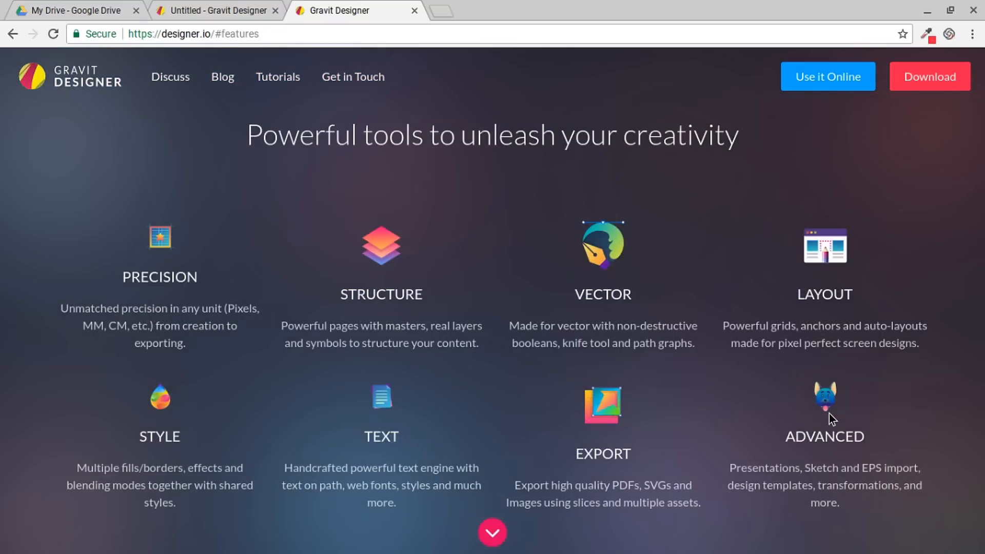